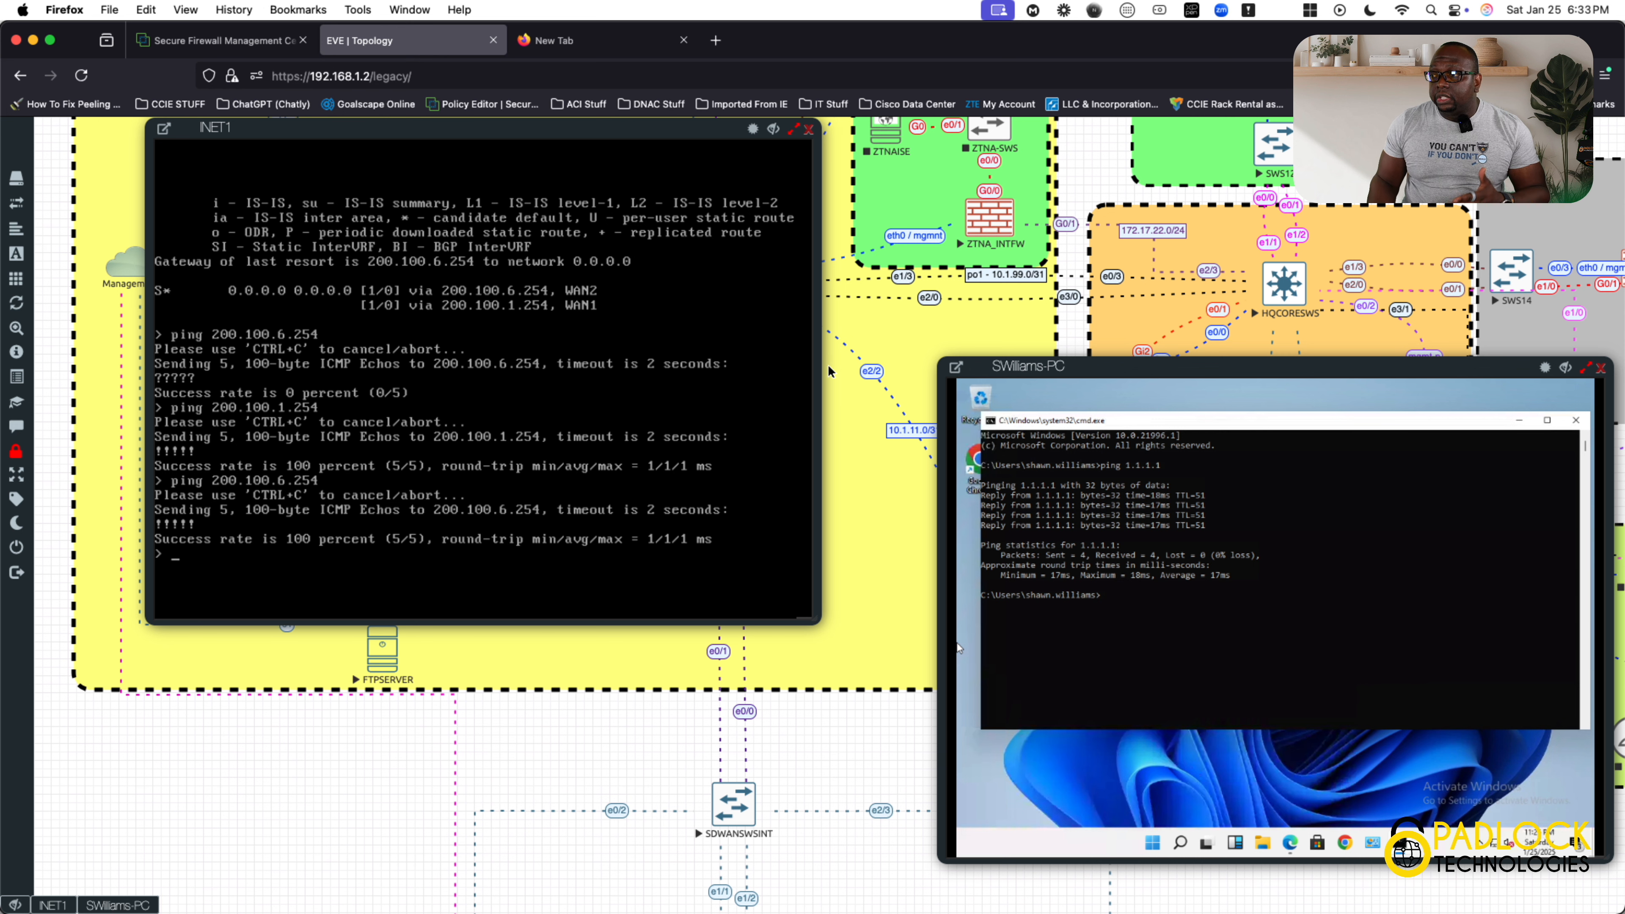
In a widened INET1 console, run "system support firewall-engine-debug" and specify icmp as the IP protocol.
{"action": "left_click_drag", "start_coordinate": [824, 344], "coordinate": [1250, 387]}
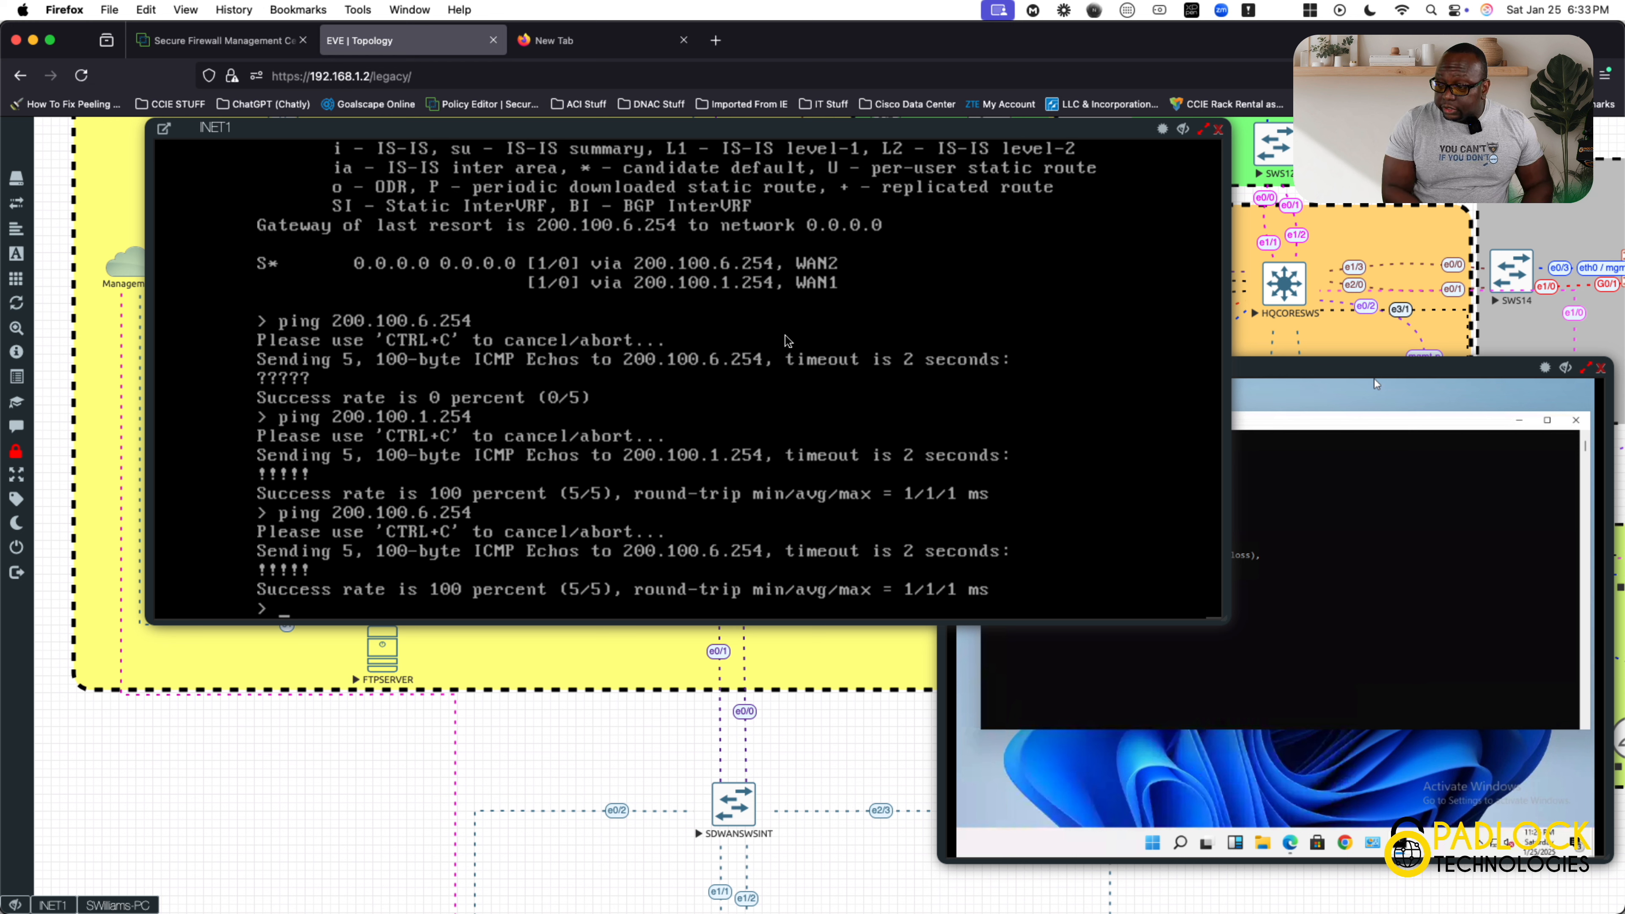
{"action": "type", "text": "system"}
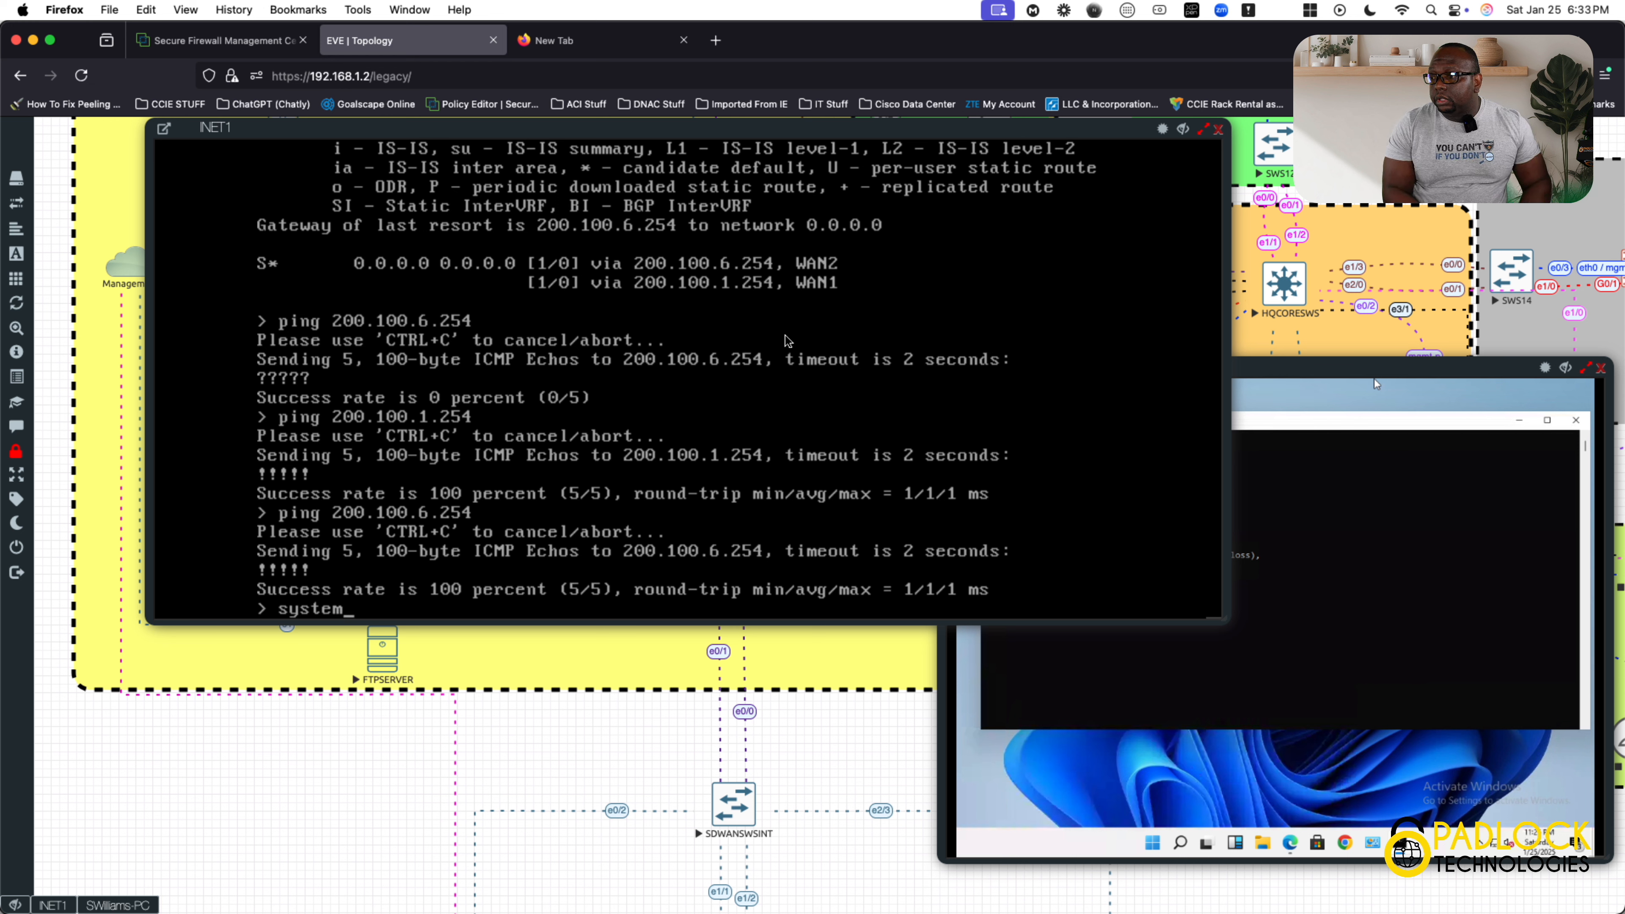
{"action": "type", "text": " support fire"}
{"action": "key", "text": "Tab"}
{"action": "key", "text": "Tab"}
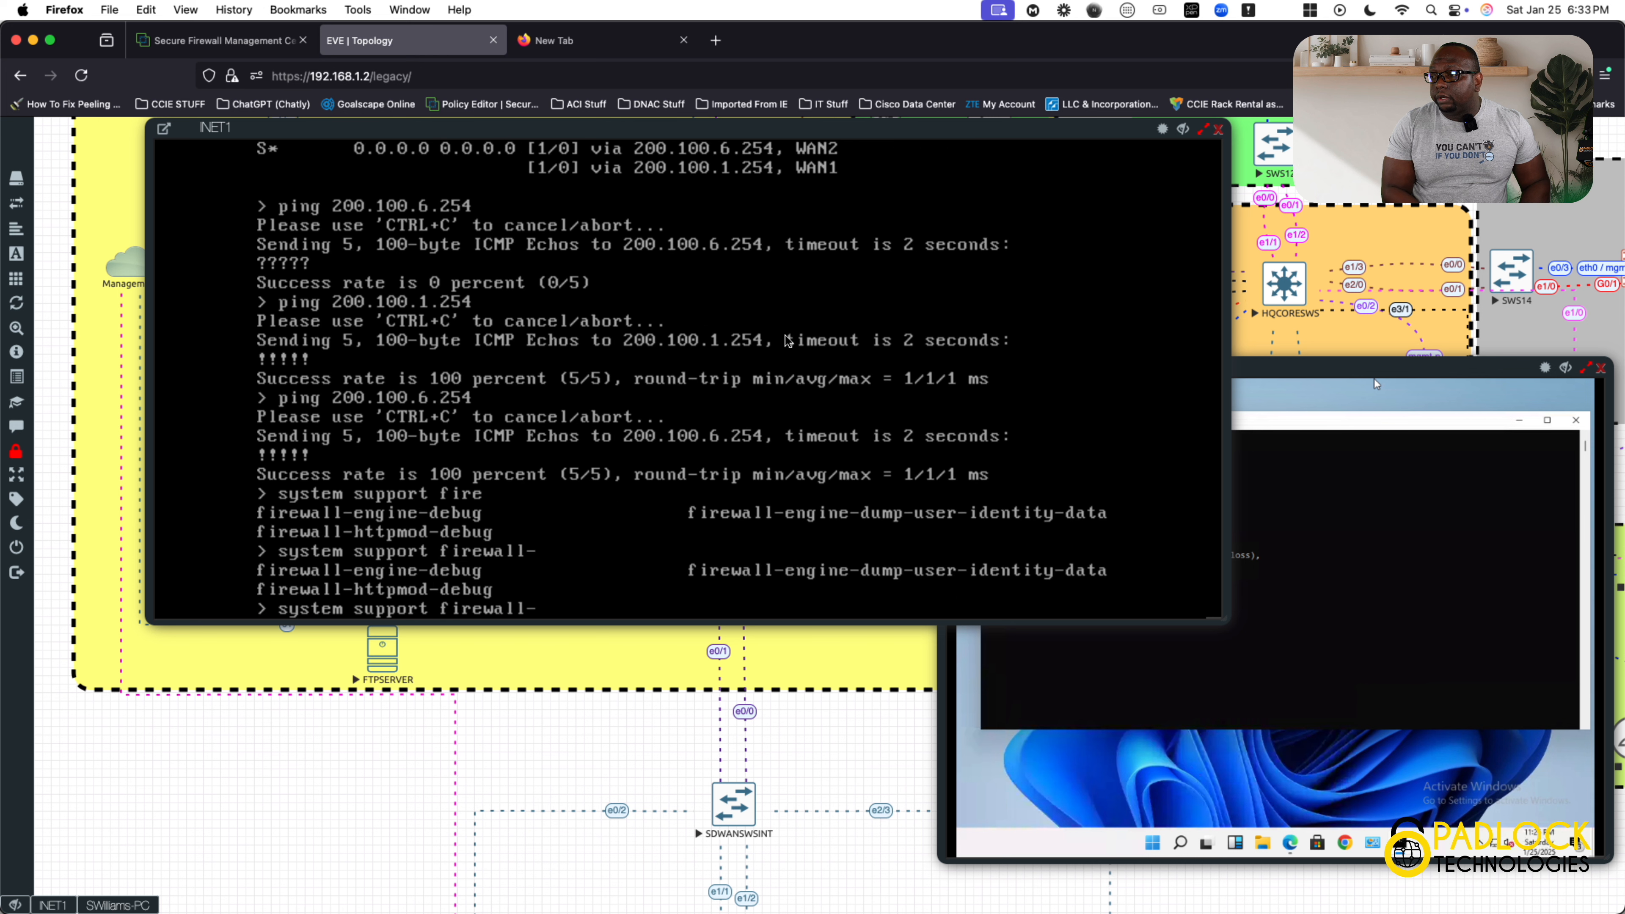
{"action": "type", "text": "en"}
{"action": "key", "text": "Tab"}
{"action": "type", "text": "d"}
{"action": "key", "text": "Tab"}
{"action": "type", "text": "ebug"}
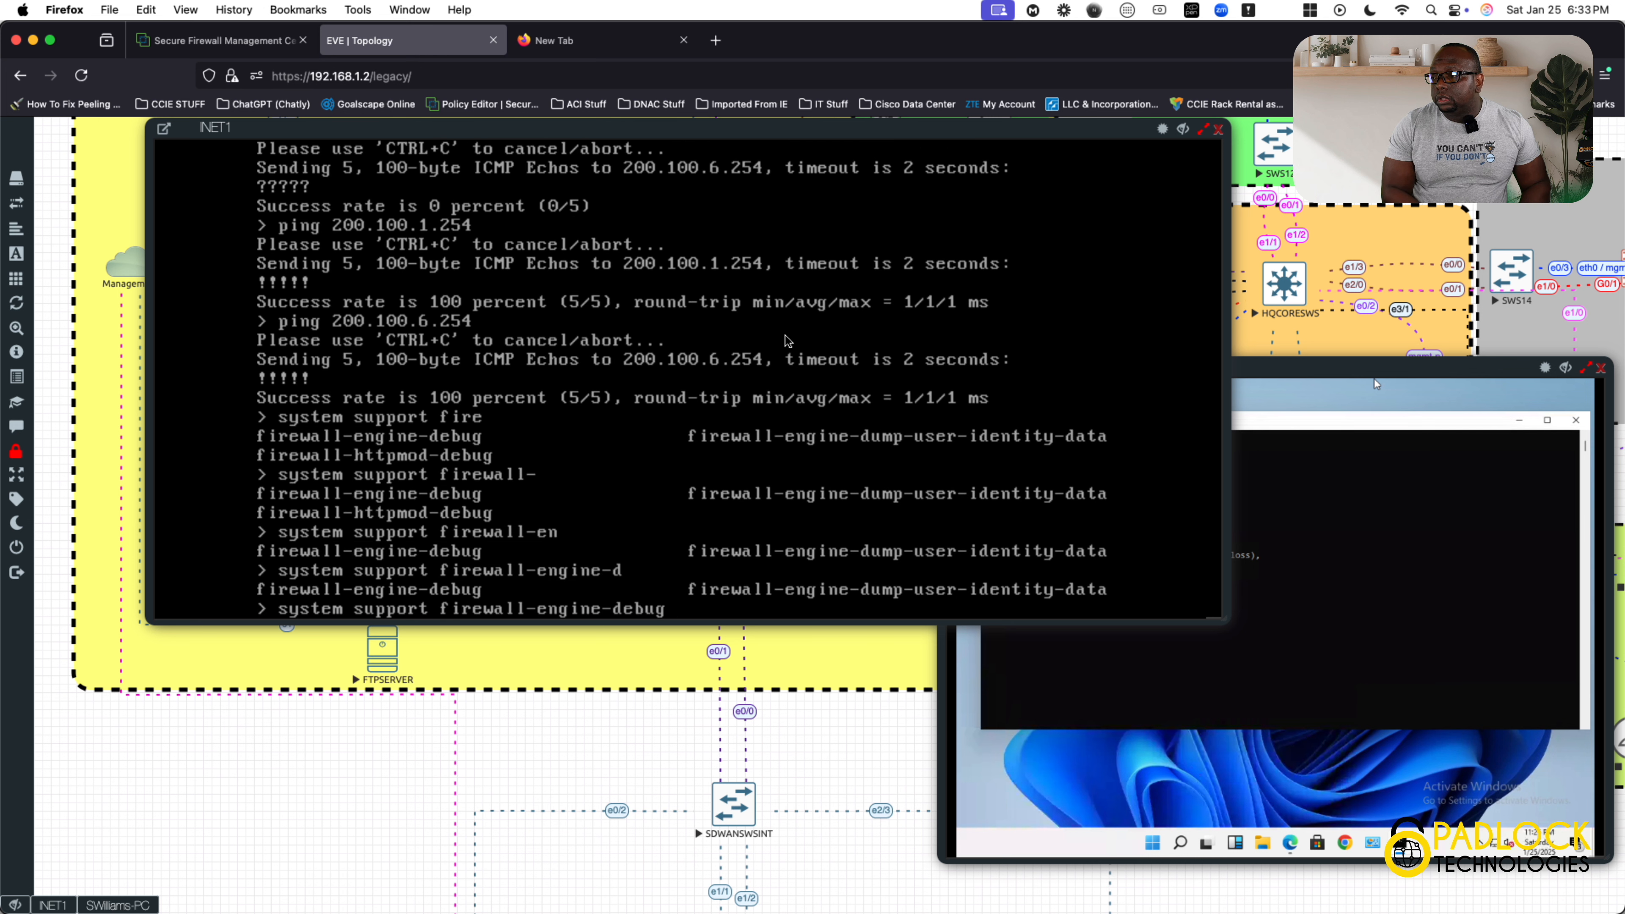
{"action": "key", "text": "Return"}
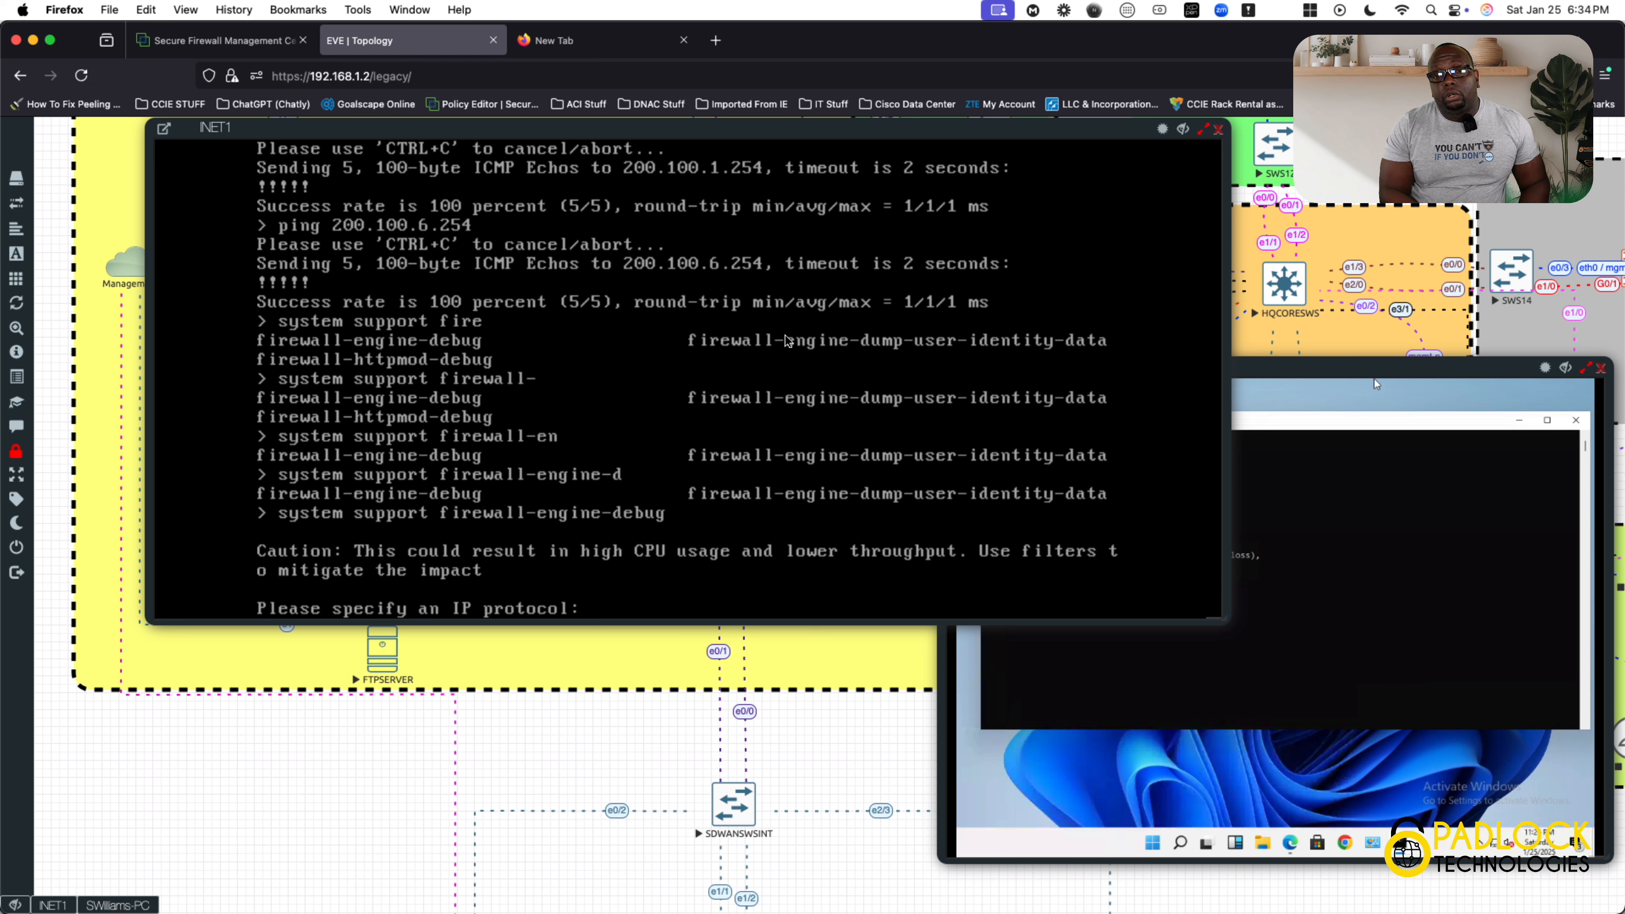
{"action": "type", "text": "icmp"}
{"action": "key", "text": "Return"}
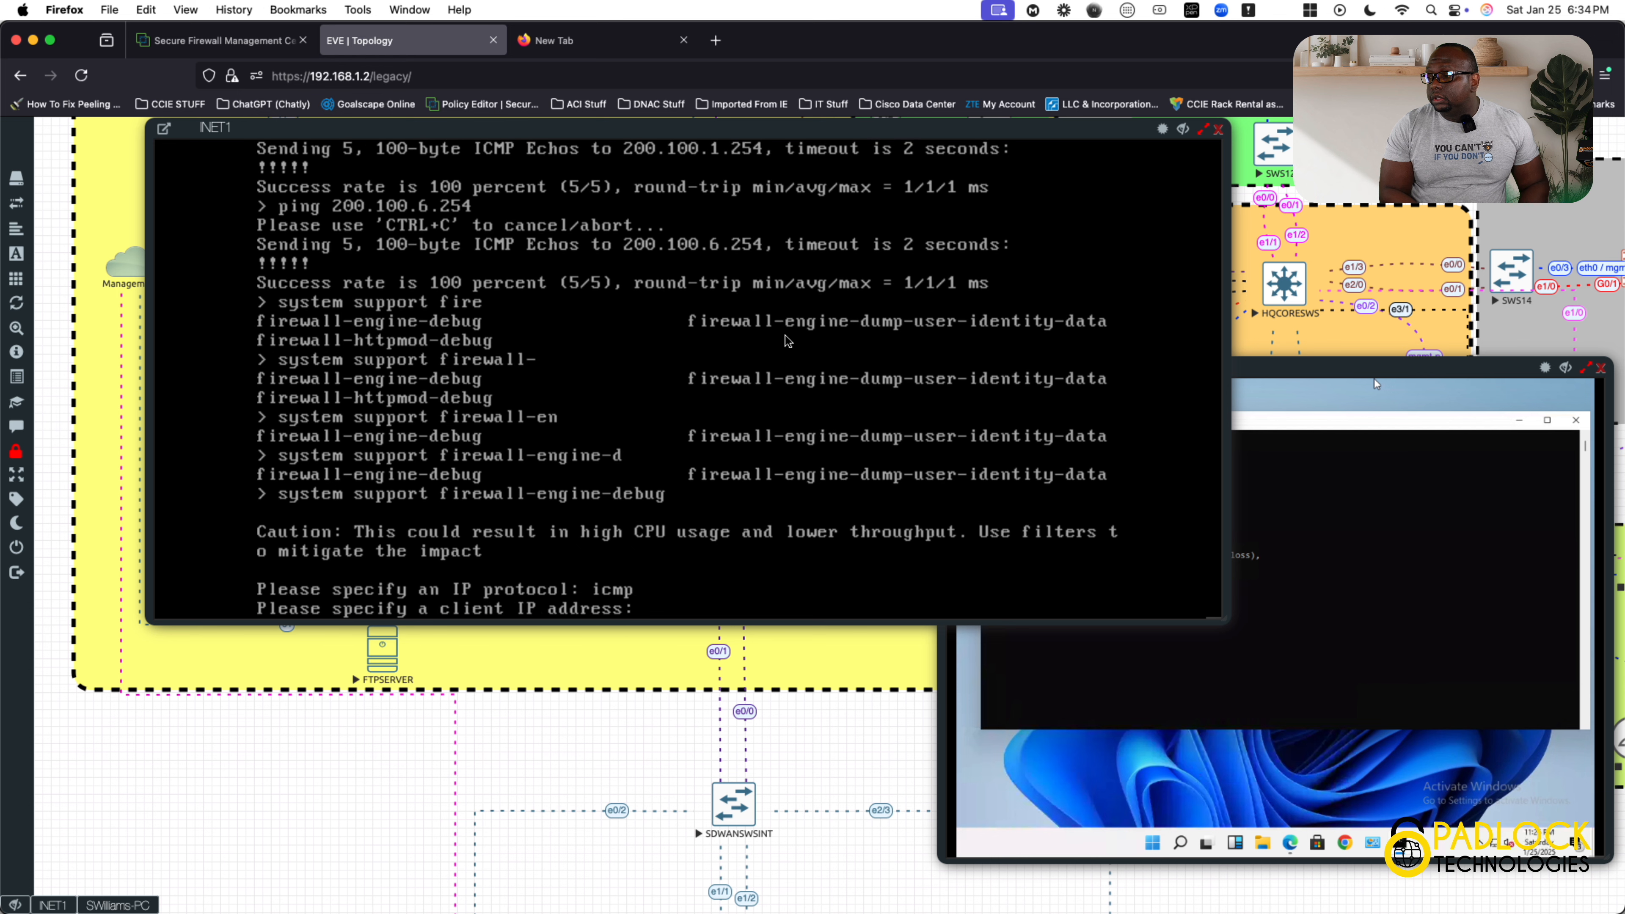
Run ipconfig in the Windows client's command prompt to look up its IPv4 address.
{"action": "right_click", "coordinate": [1337, 544]}
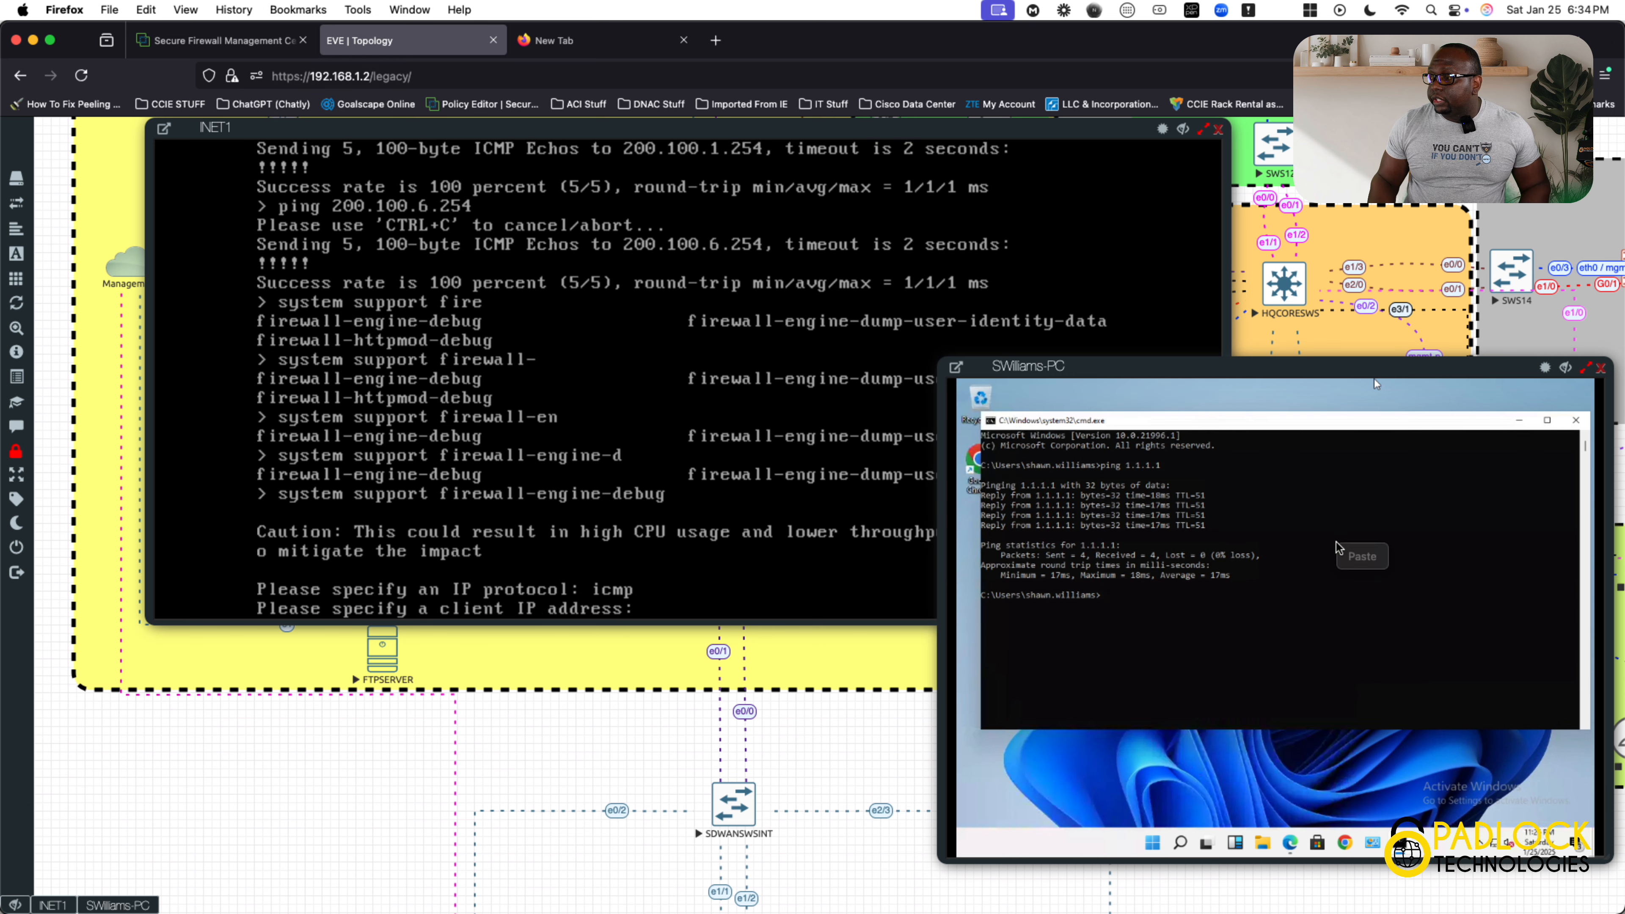
{"action": "left_click", "coordinate": [1229, 581]}
{"action": "type", "text": "ipconfig"}
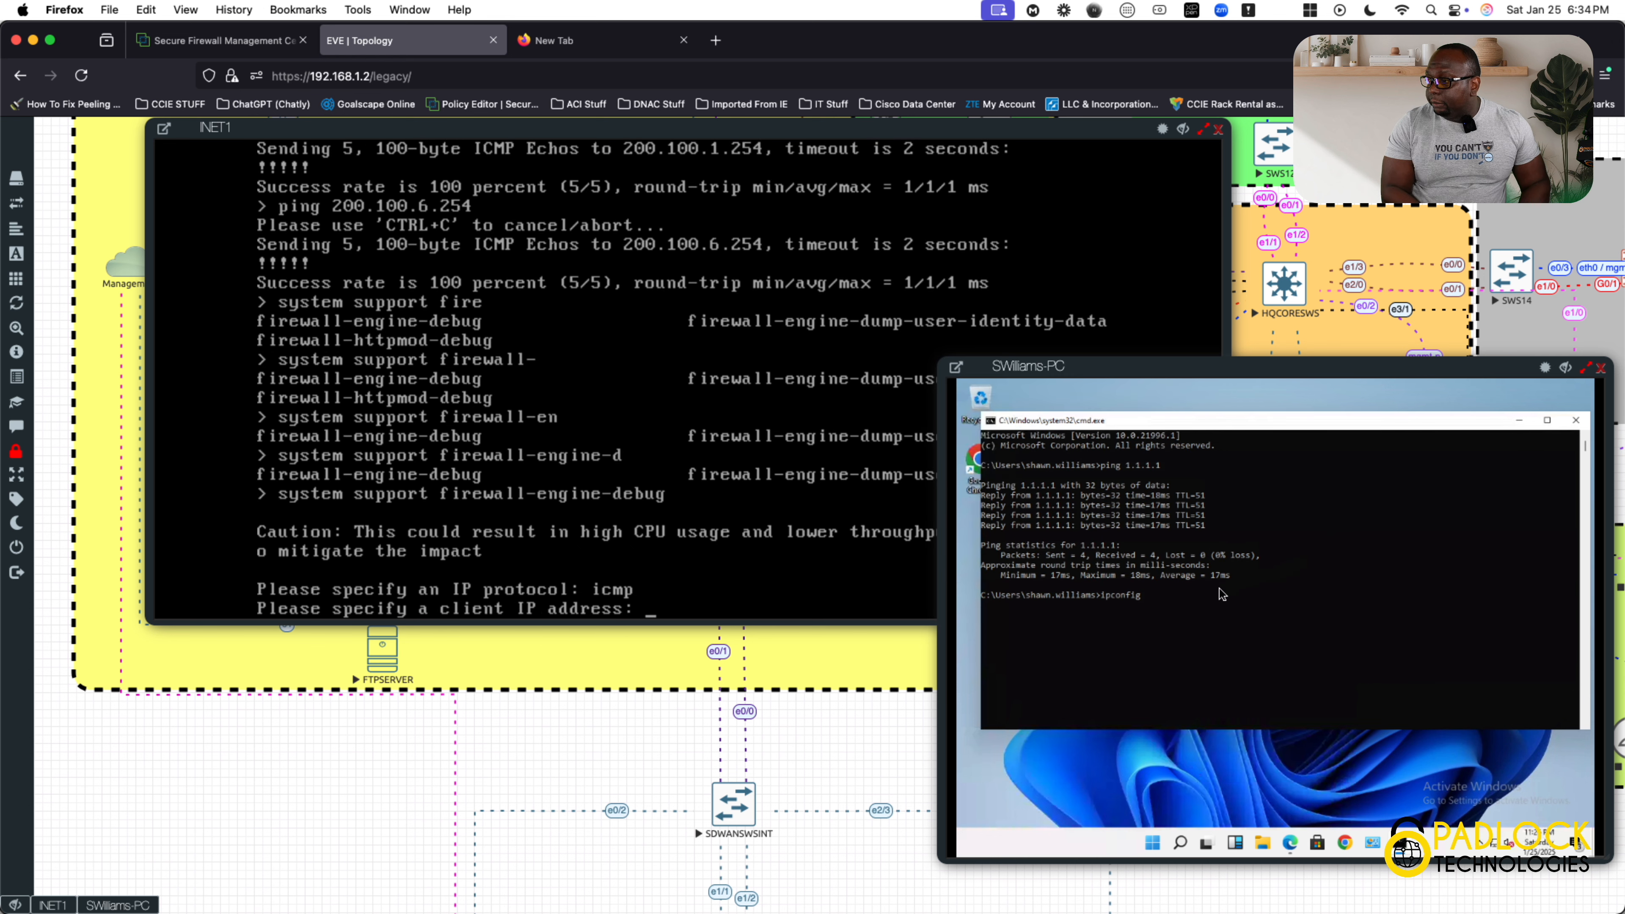
{"action": "key", "text": "Return"}
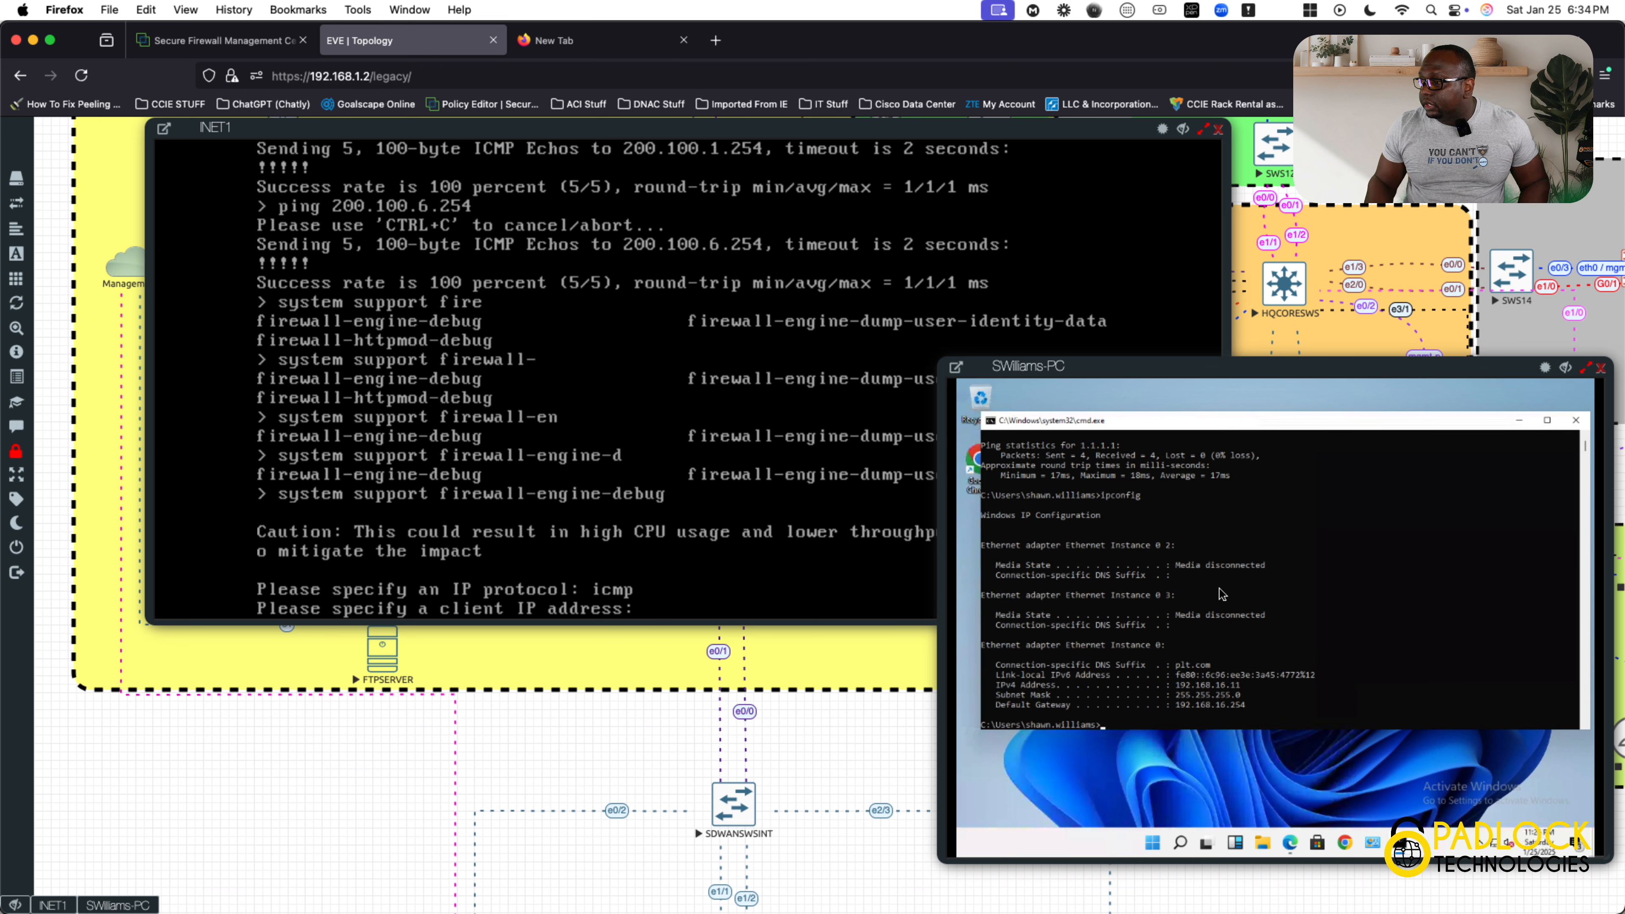
In the INET1 debug, set the client IP address to 192.168.16.11, leave the server IP address blank and start monitoring.
{"action": "right_click", "coordinate": [781, 521]}
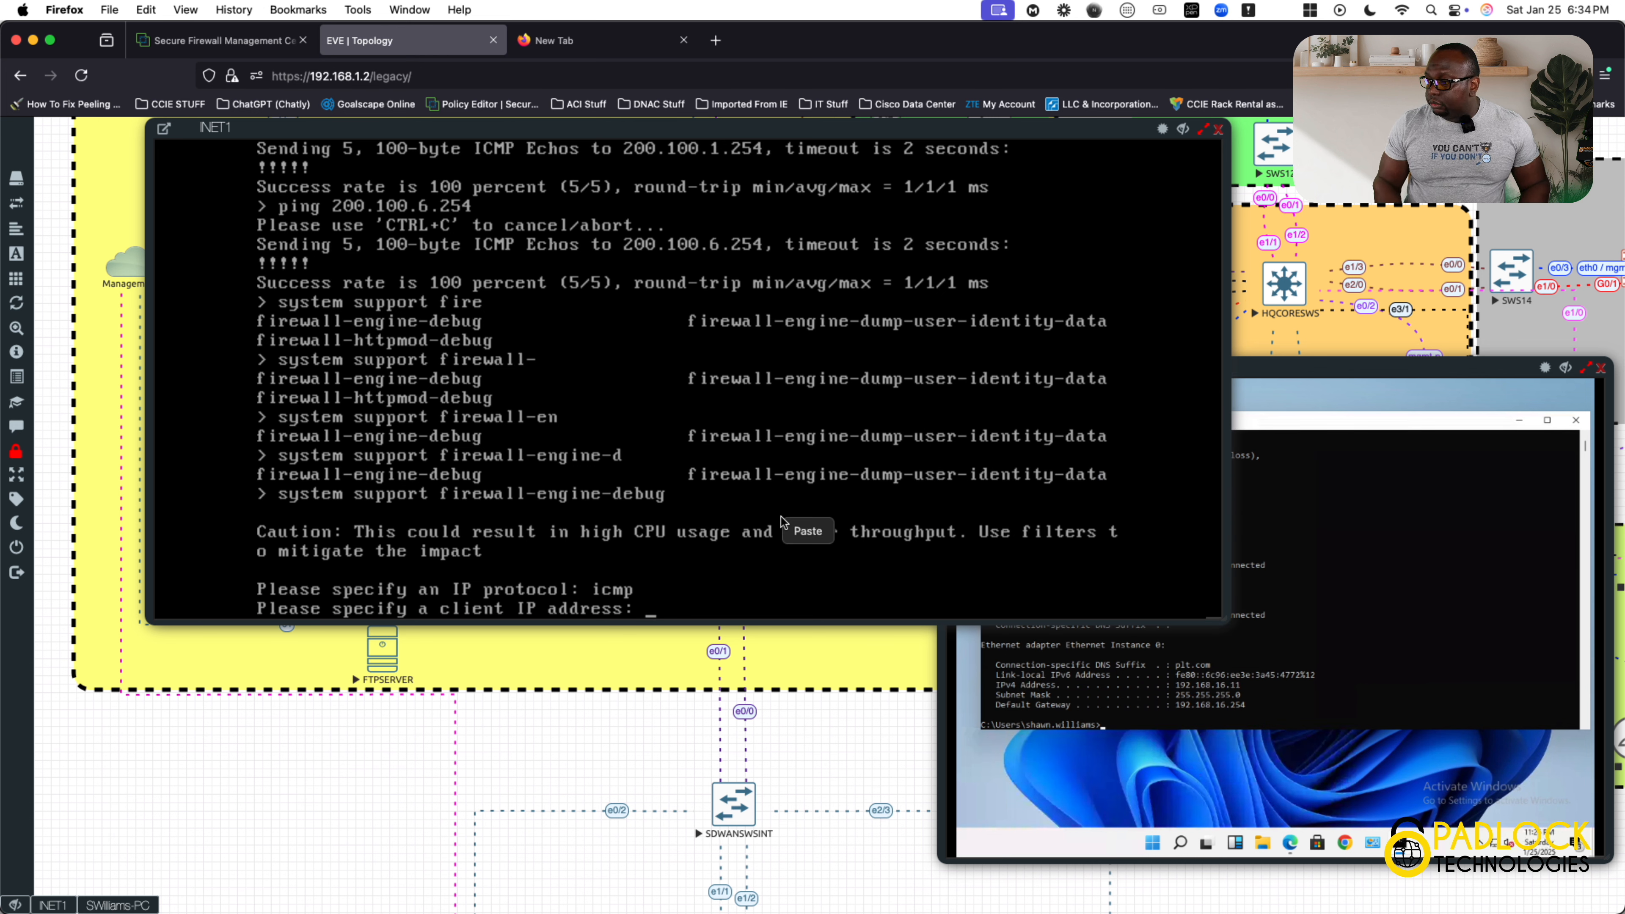
{"action": "left_click", "coordinate": [703, 539]}
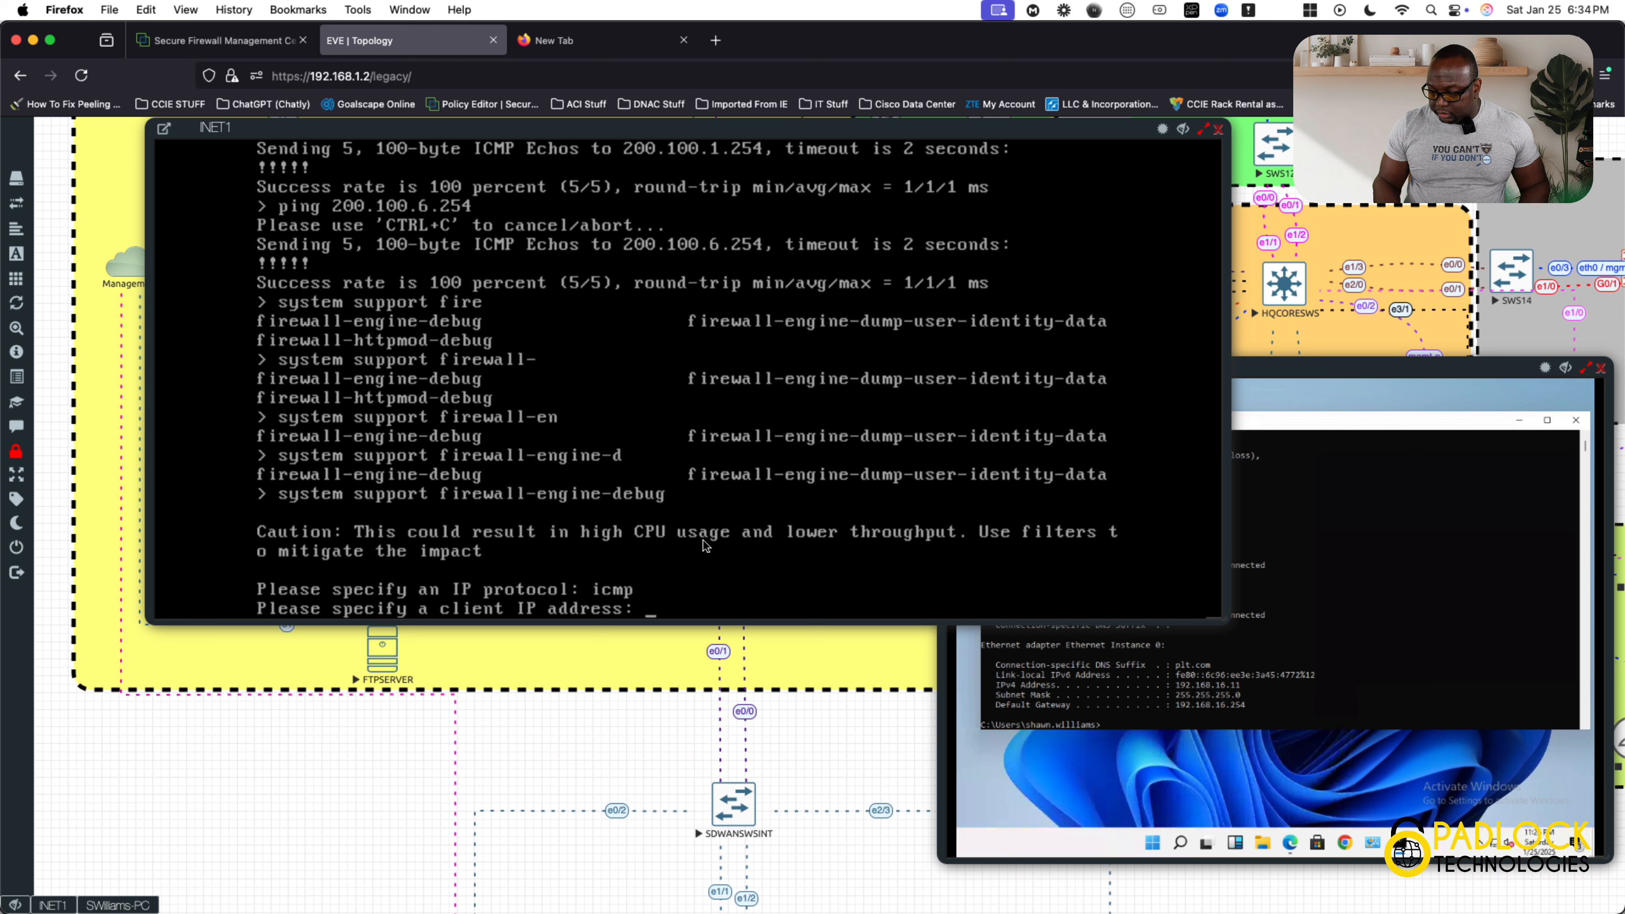
{"action": "type", "text": "192.168.16"}
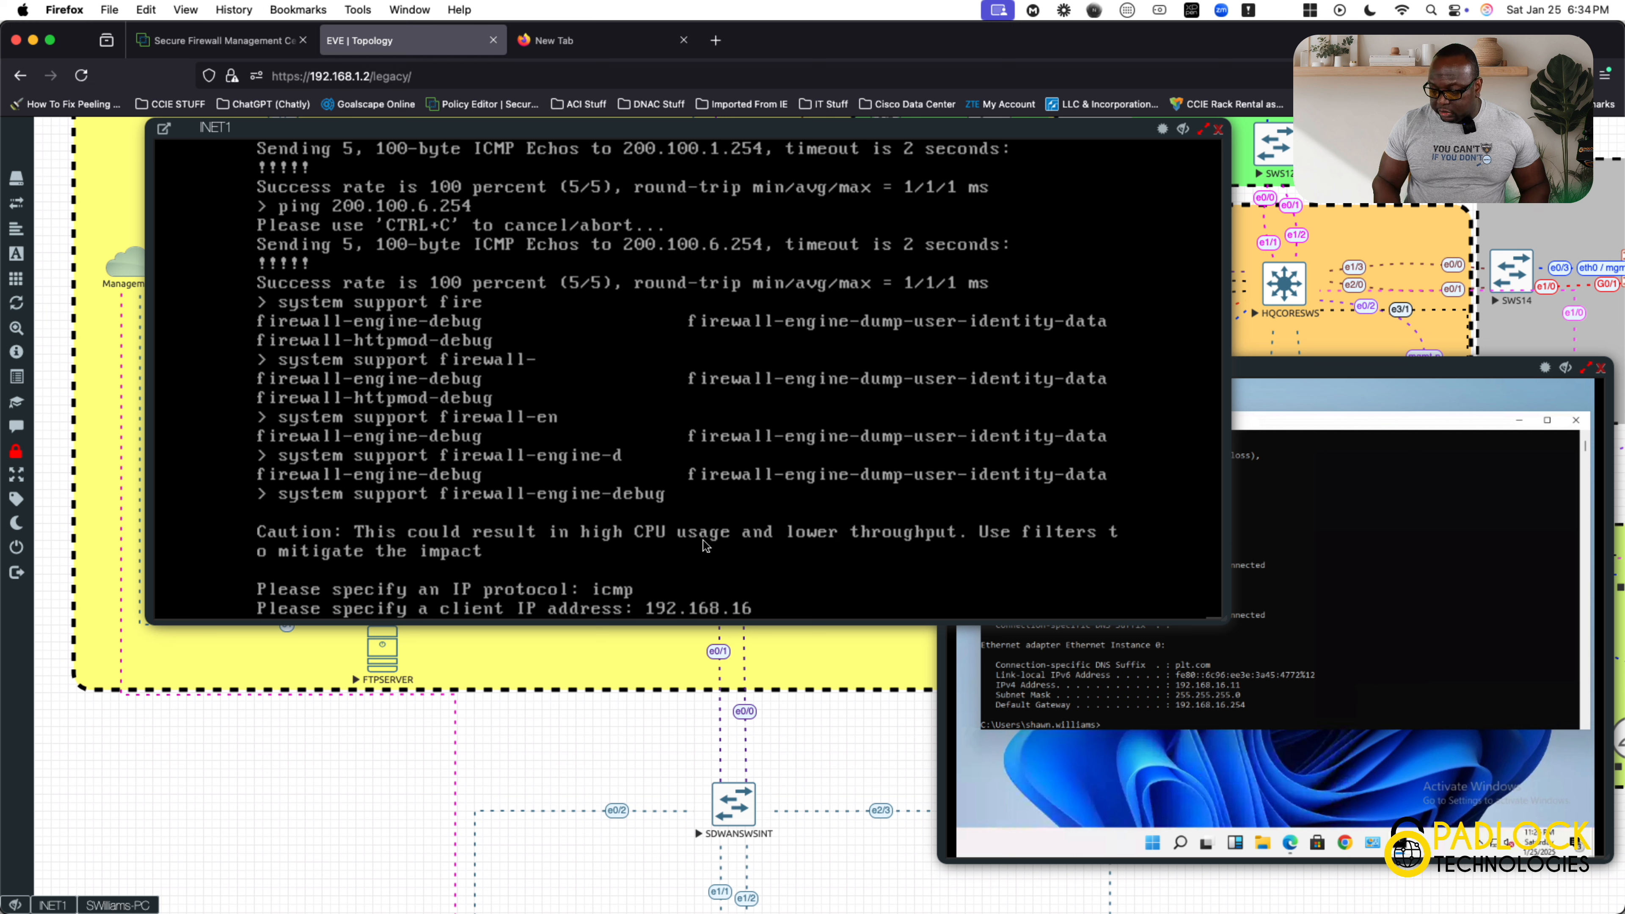
{"action": "type", "text": ".11"}
{"action": "key", "text": "Return"}
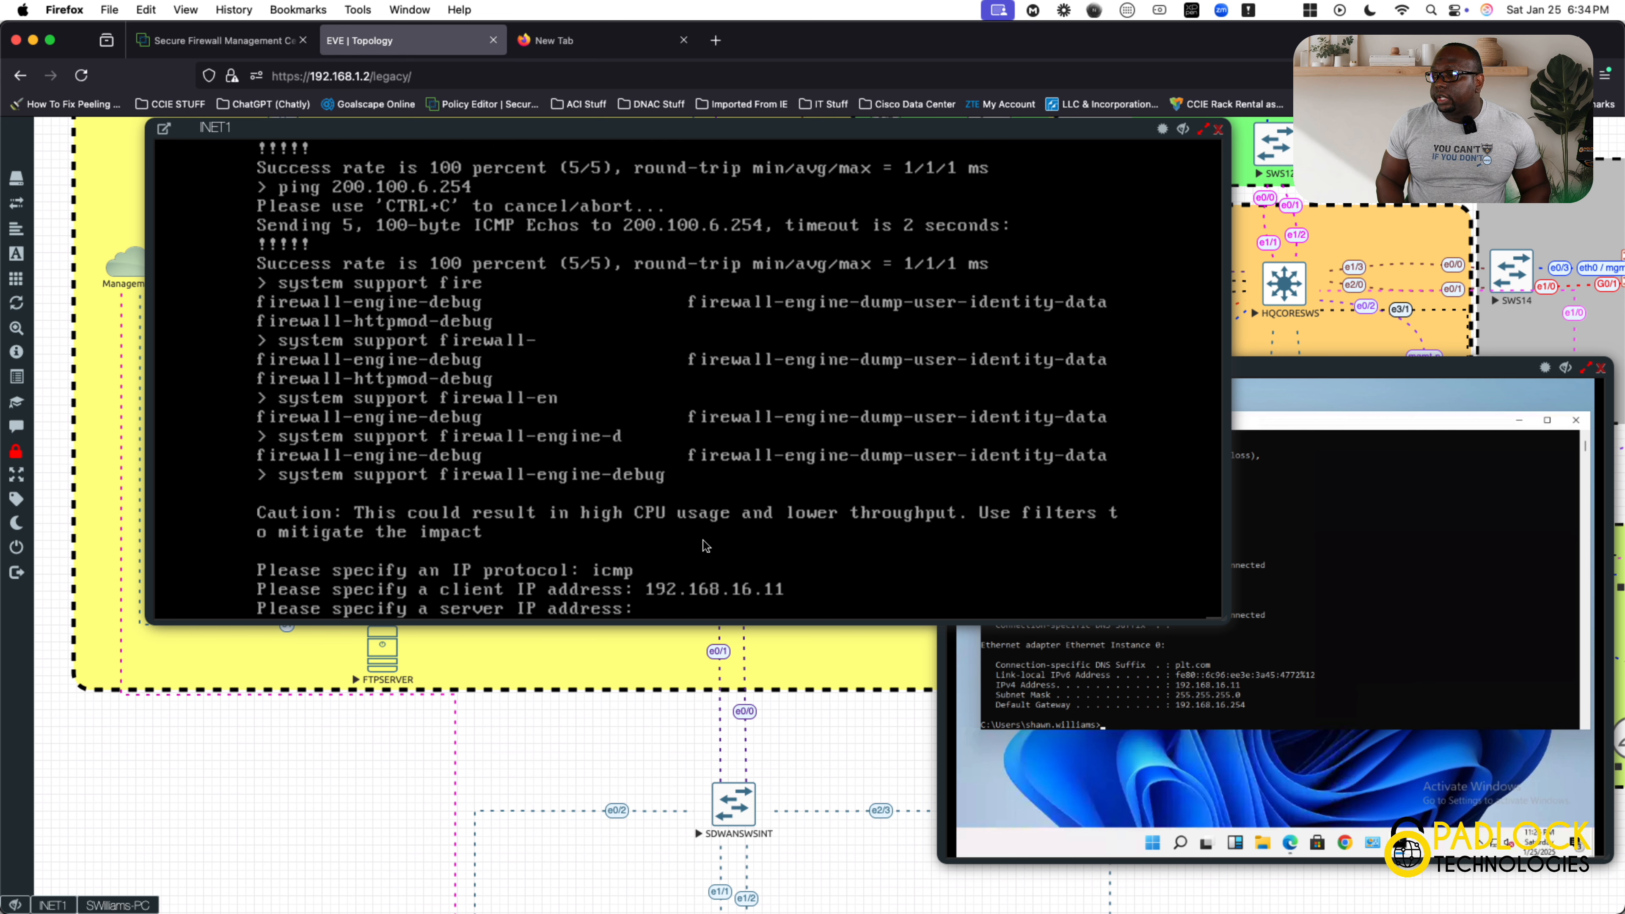
{"action": "key", "text": "Return"}
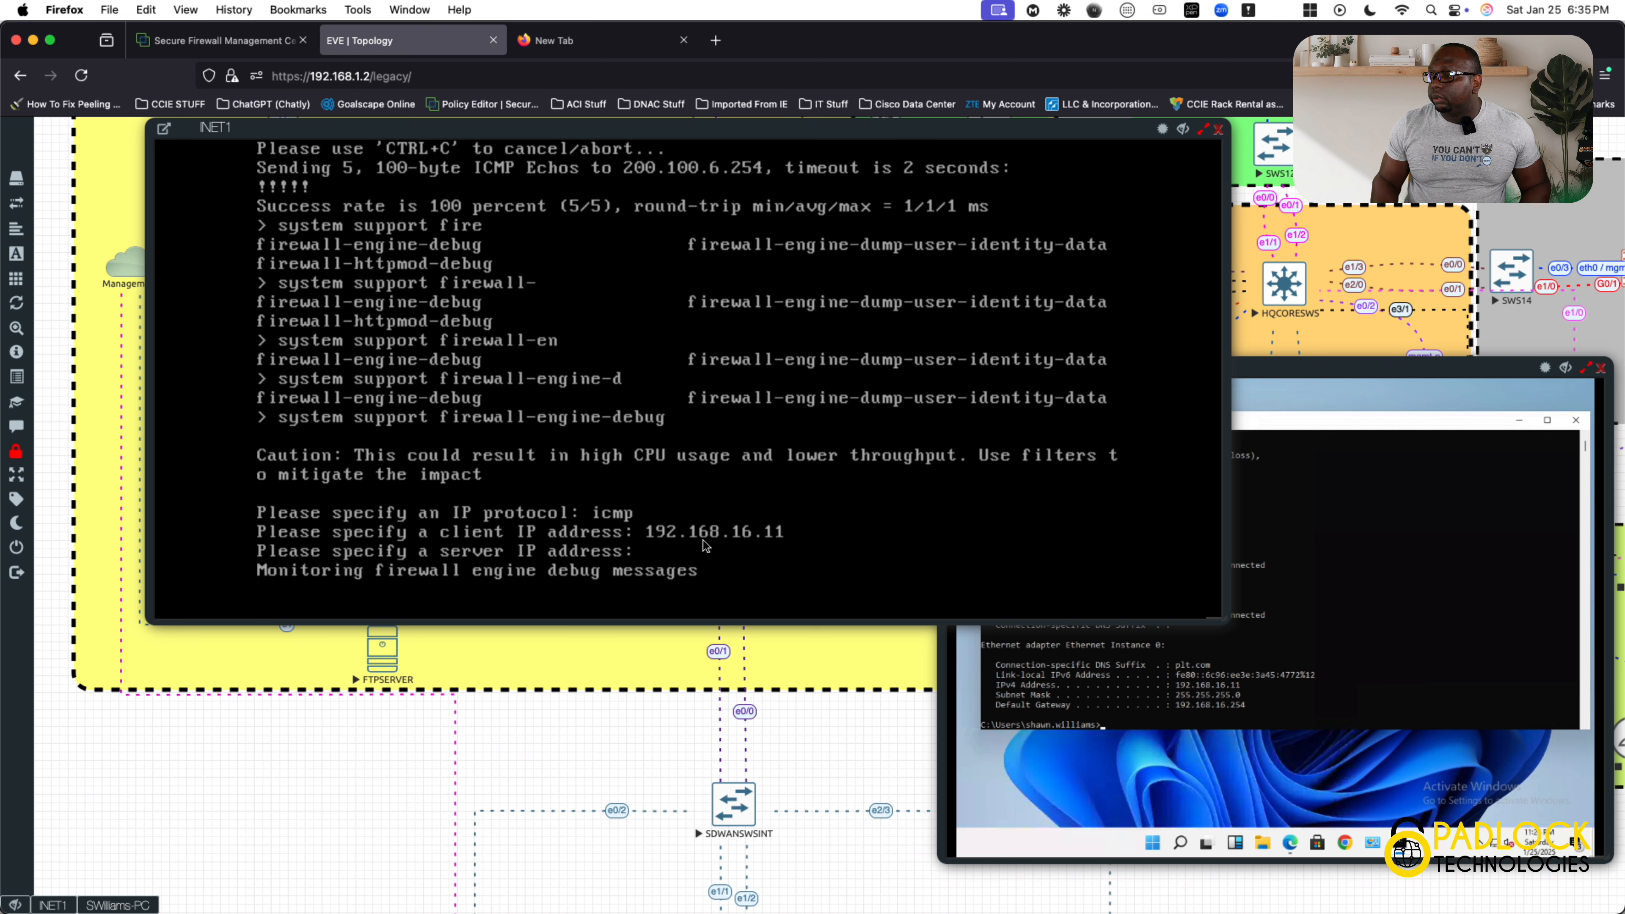
Ping 8.8.8.8 from the Windows client's command prompt and bring the INET1 debug output into full view.
{"action": "left_click", "coordinate": [1357, 633]}
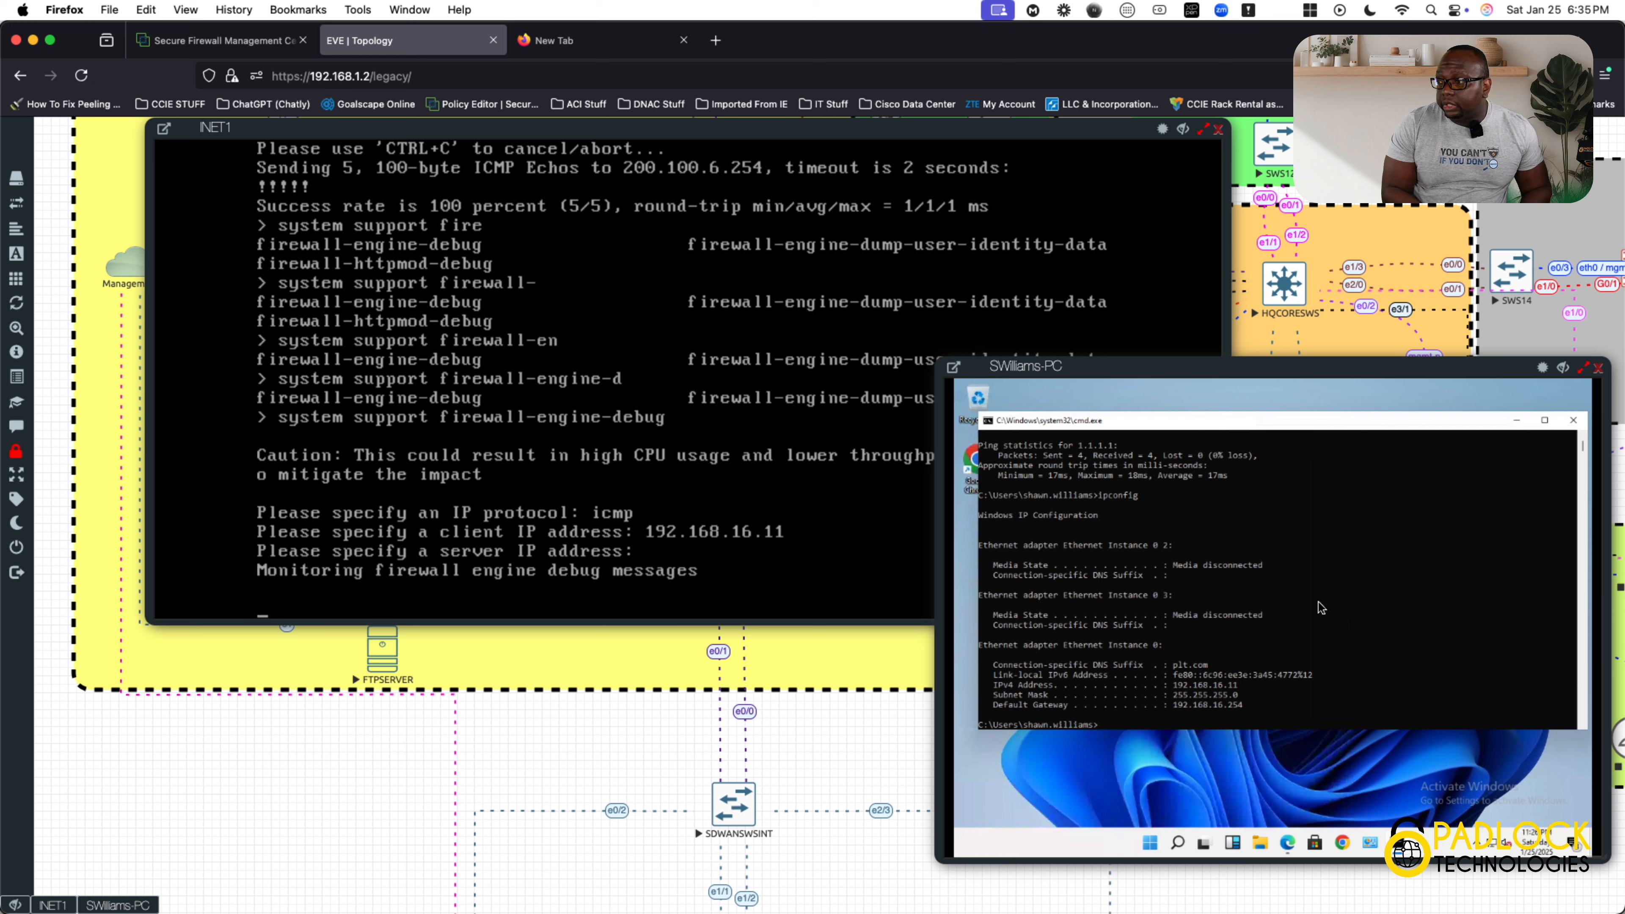
{"action": "type", "text": "ping "}
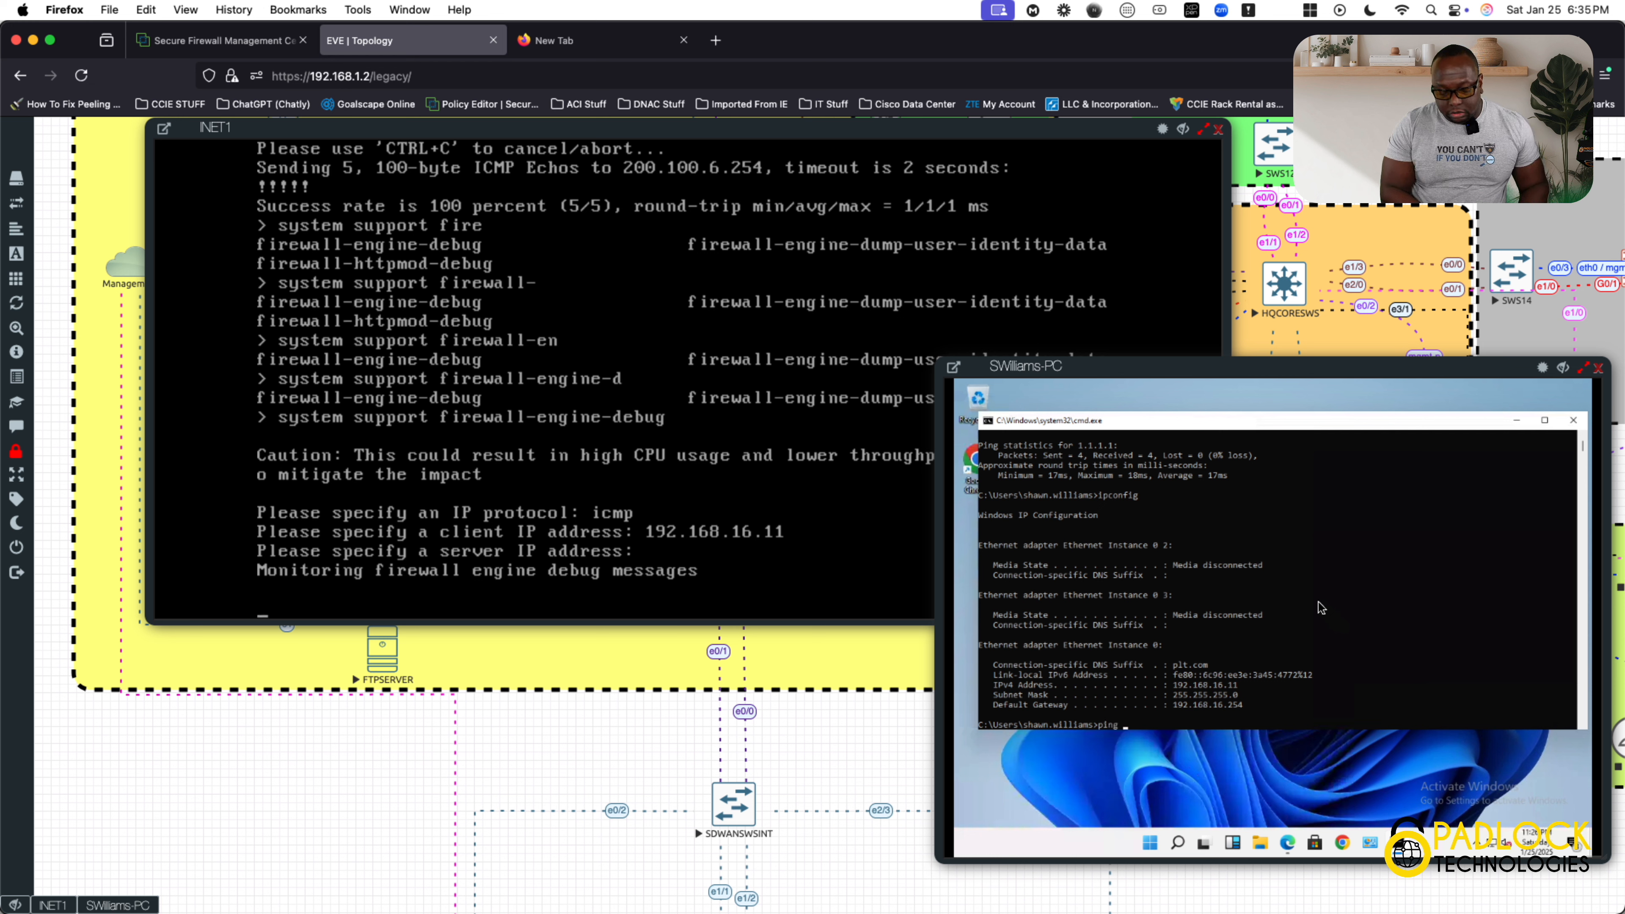
{"action": "type", "text": "8.8.."}
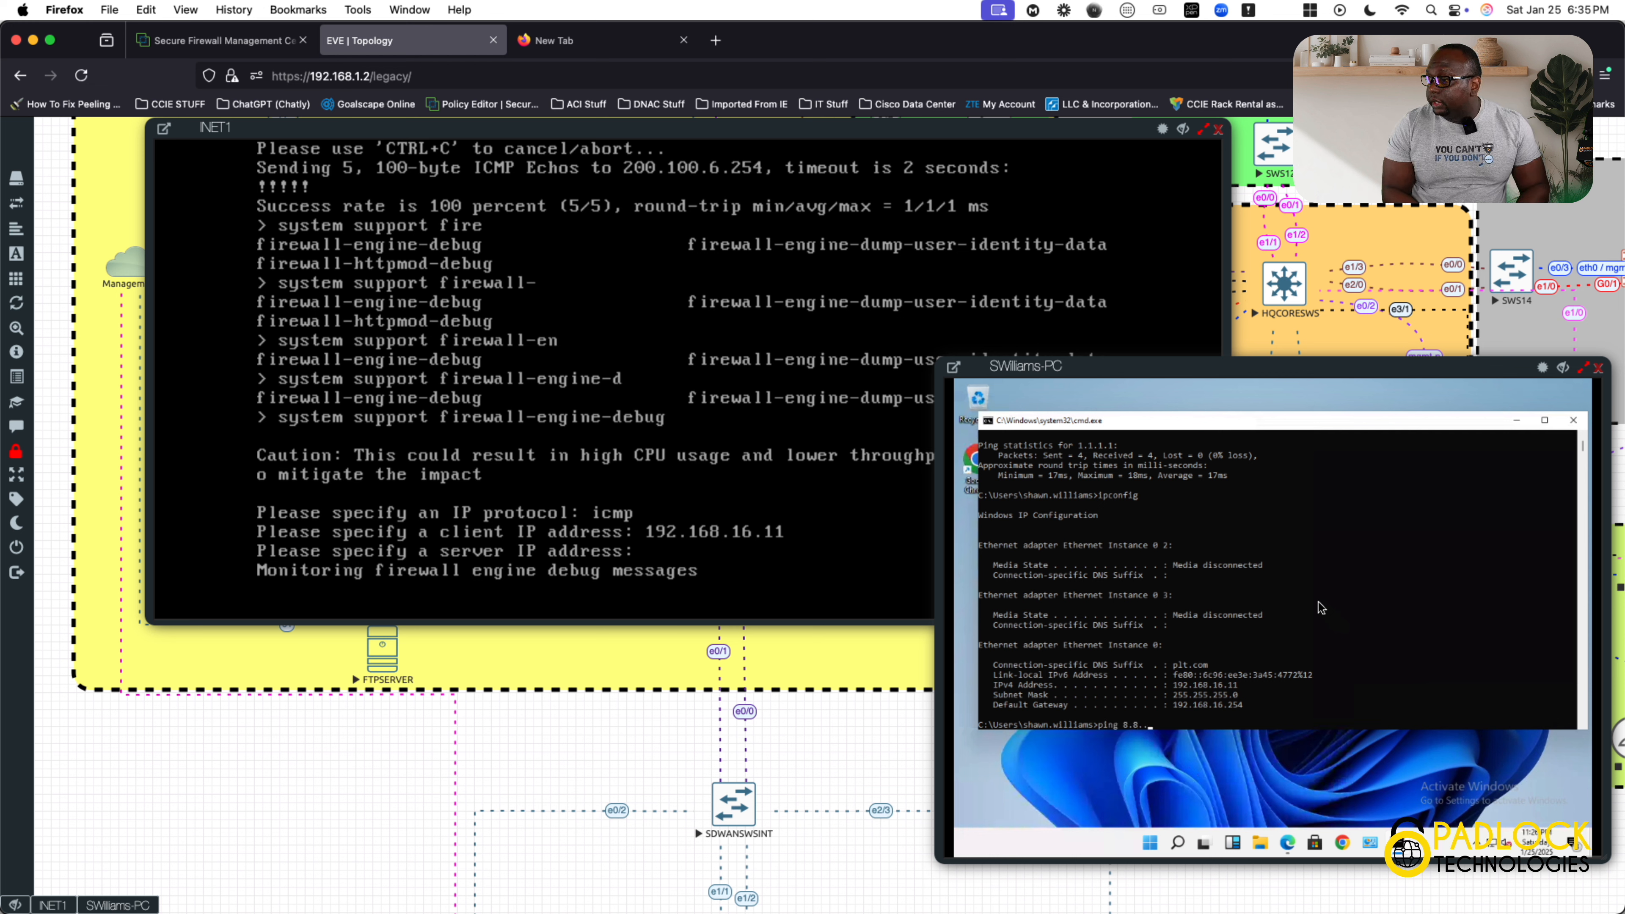
{"action": "type", "text": "88.8"}
{"action": "key", "text": "Return"}
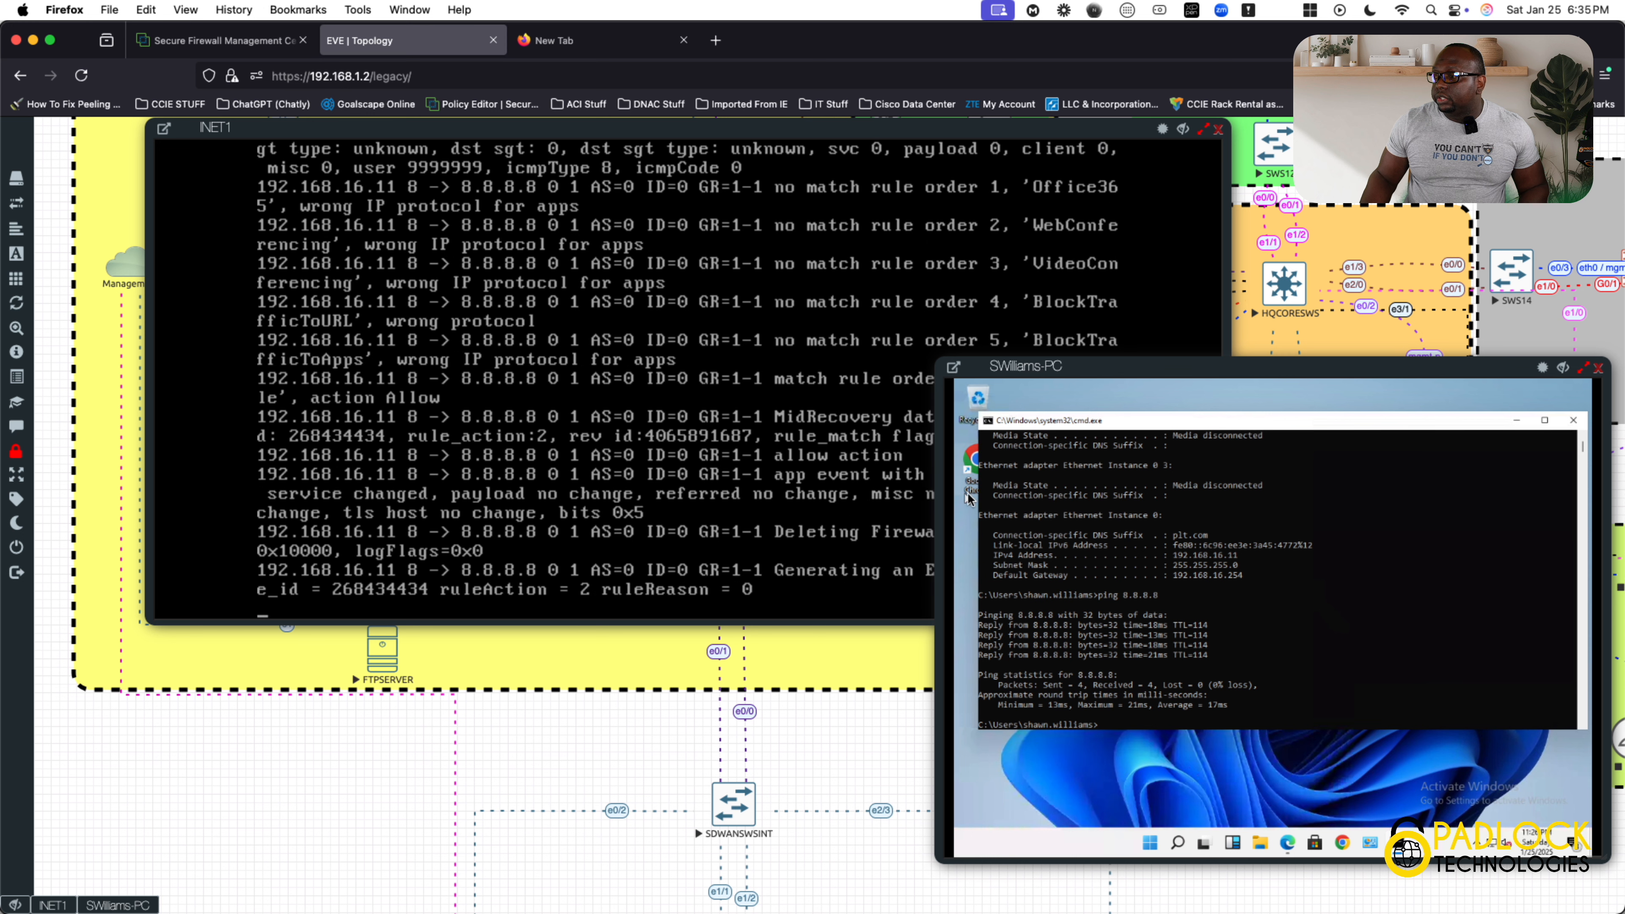
{"action": "right_click", "coordinate": [767, 414]}
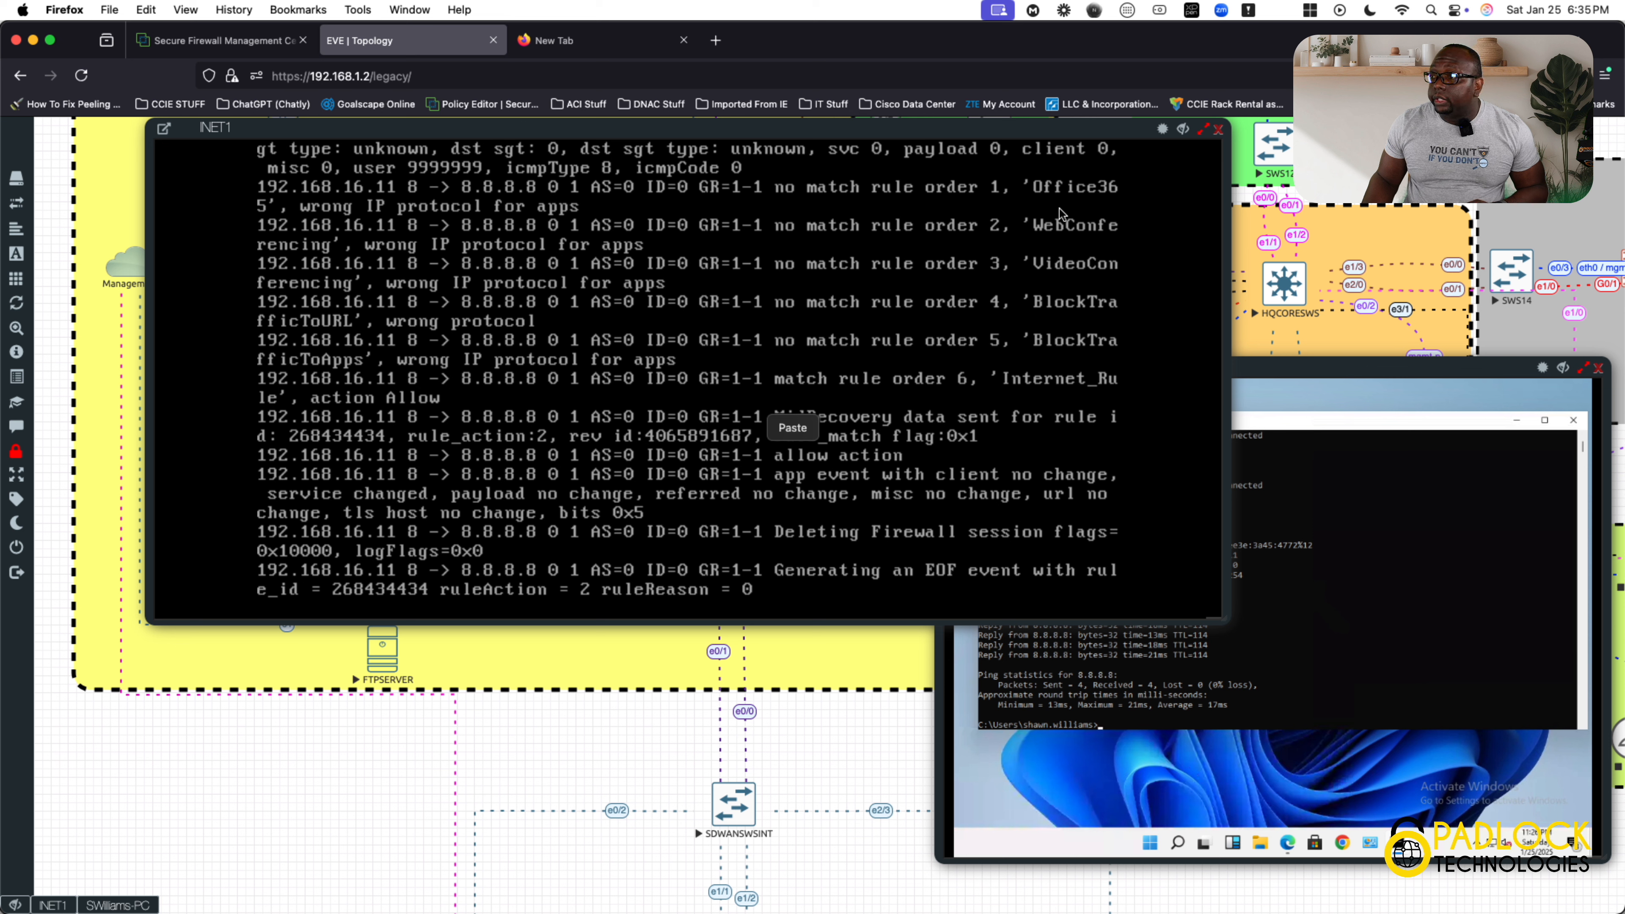
Switch to the Secure Firewall Management Center and log in with the prefilled credentials to reach its dashboard.
{"action": "left_click", "coordinate": [205, 38]}
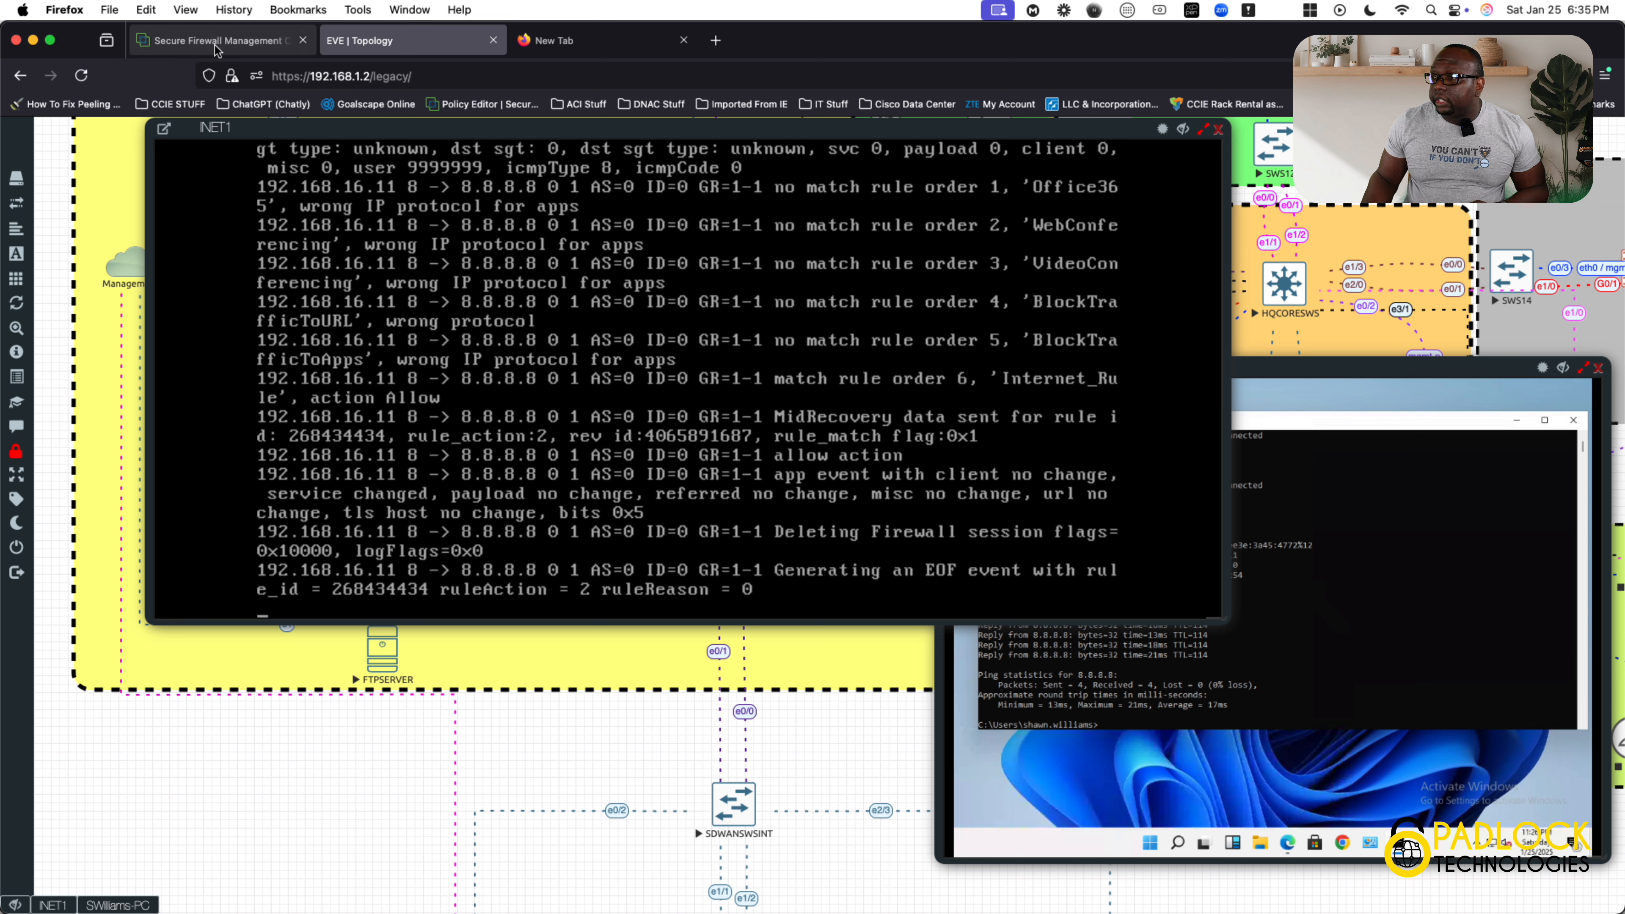
{"action": "left_click", "coordinate": [215, 46]}
{"action": "left_click", "coordinate": [823, 733]}
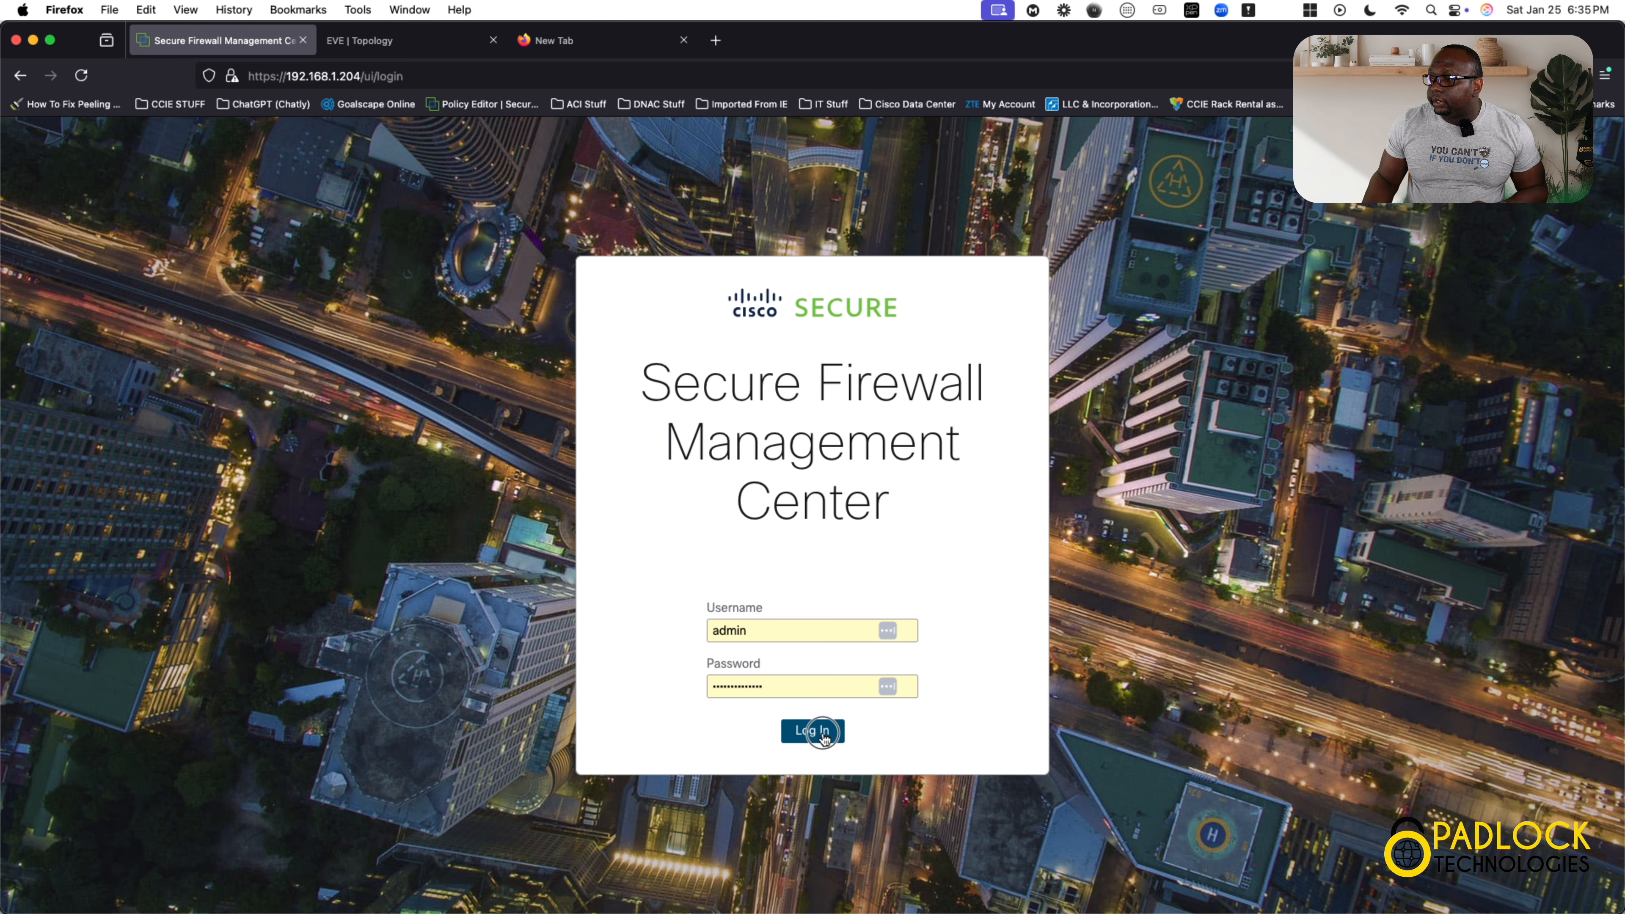
{"action": "left_click", "coordinate": [889, 573]}
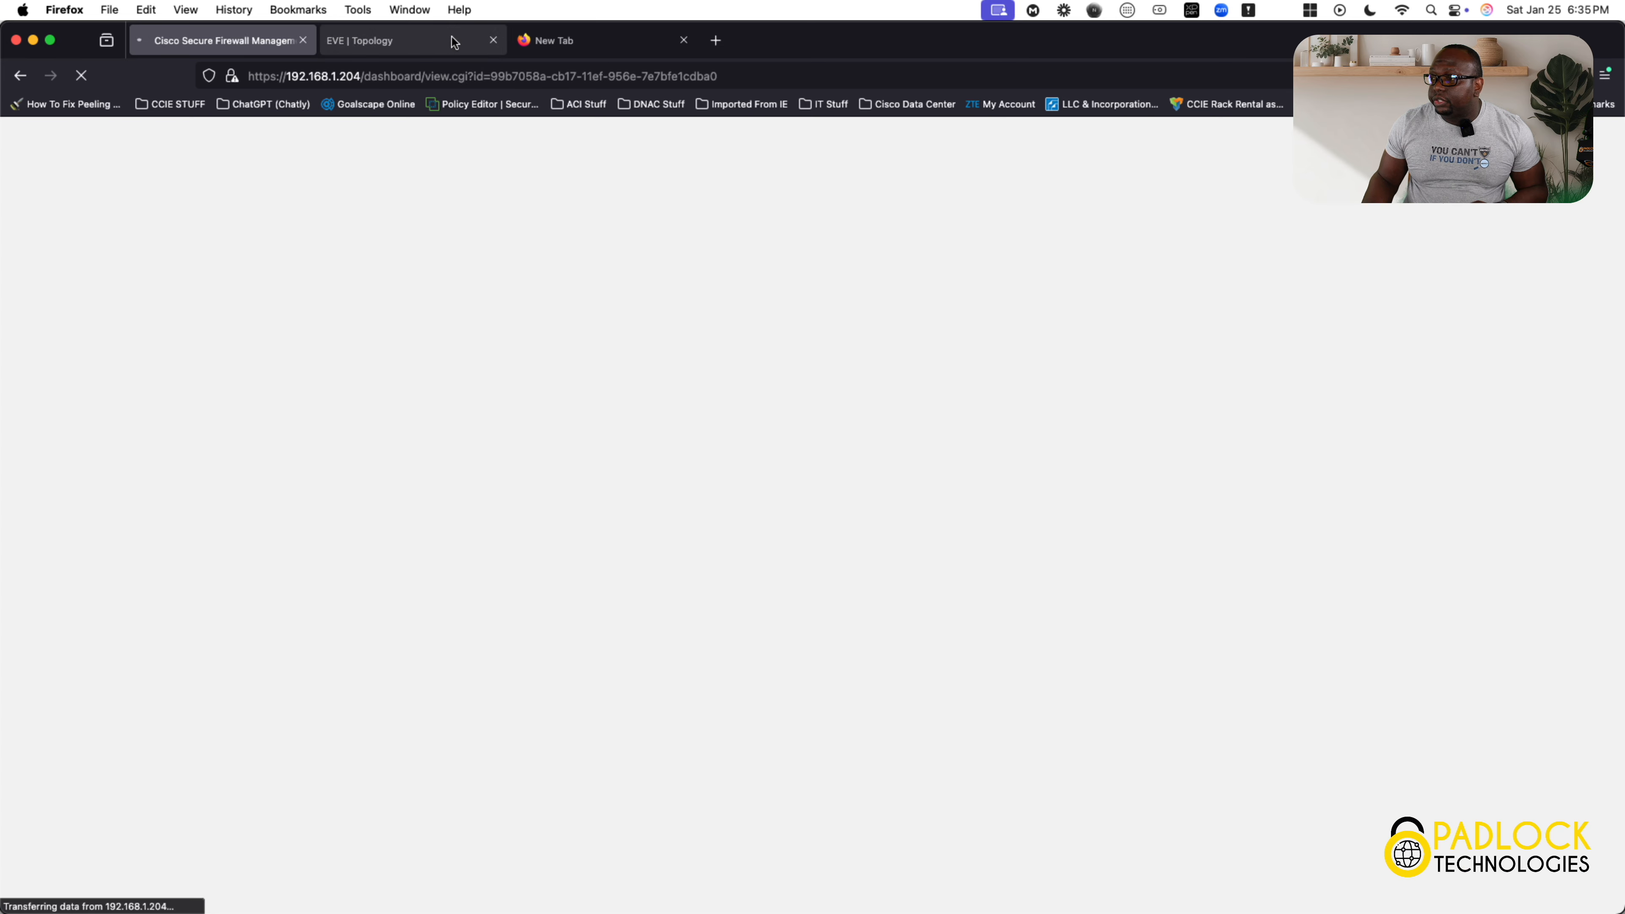
{"action": "left_click", "coordinate": [431, 40]}
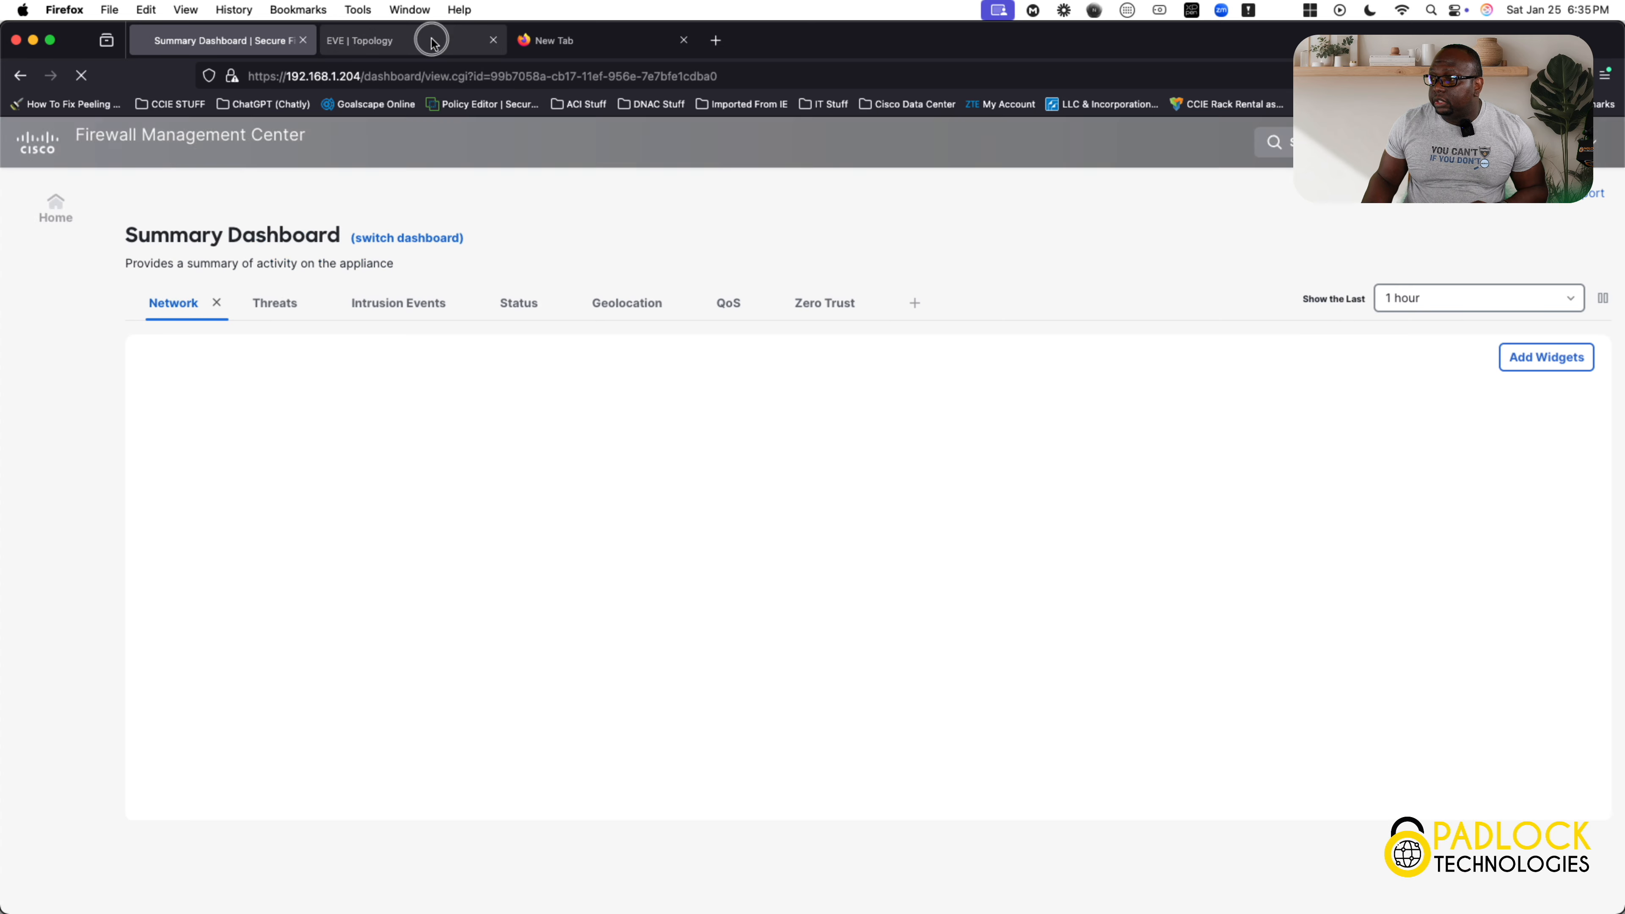
{"action": "left_click", "coordinate": [236, 35]}
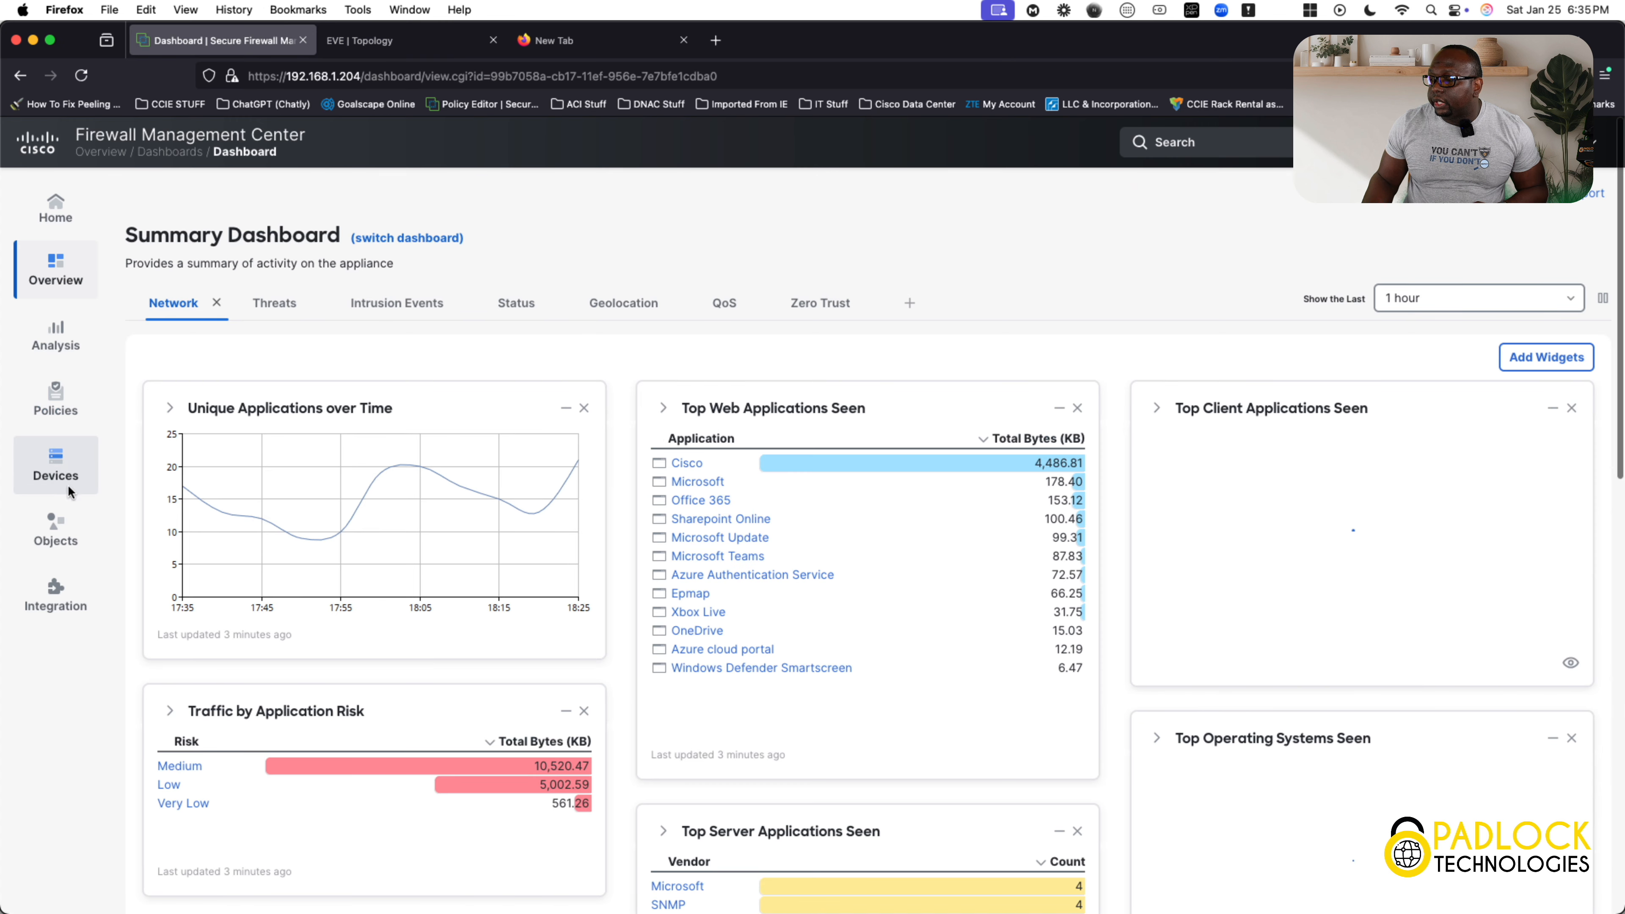
Open the ACP_HQINET access control policy in the policy editor.
{"action": "mouse_move", "coordinate": [58, 397]}
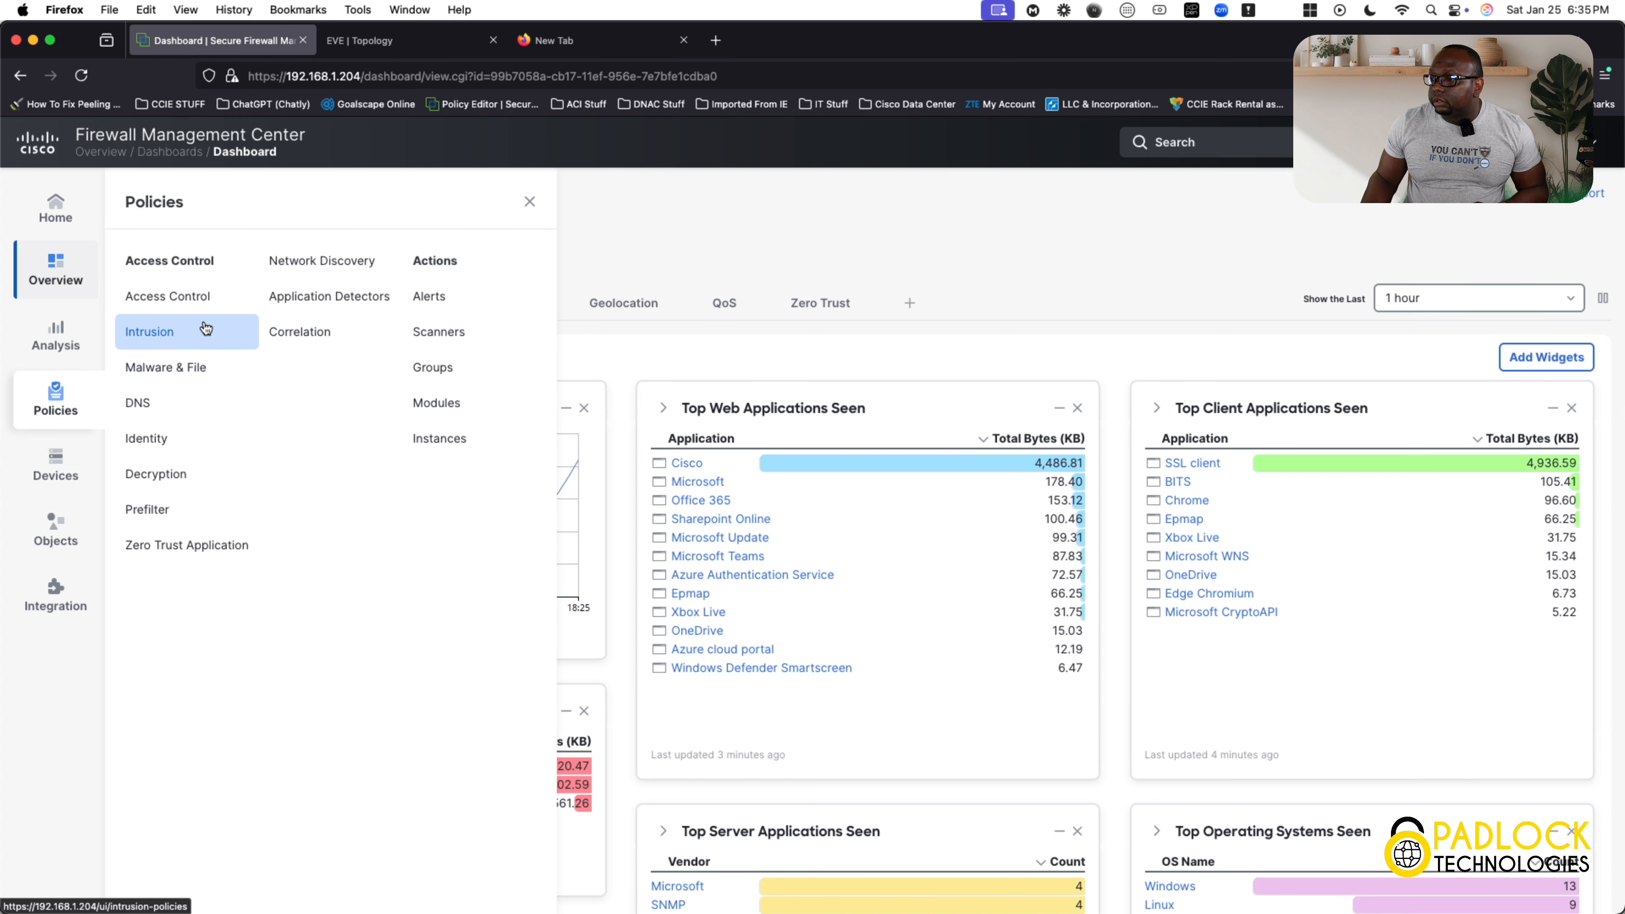
{"action": "left_click", "coordinate": [198, 298]}
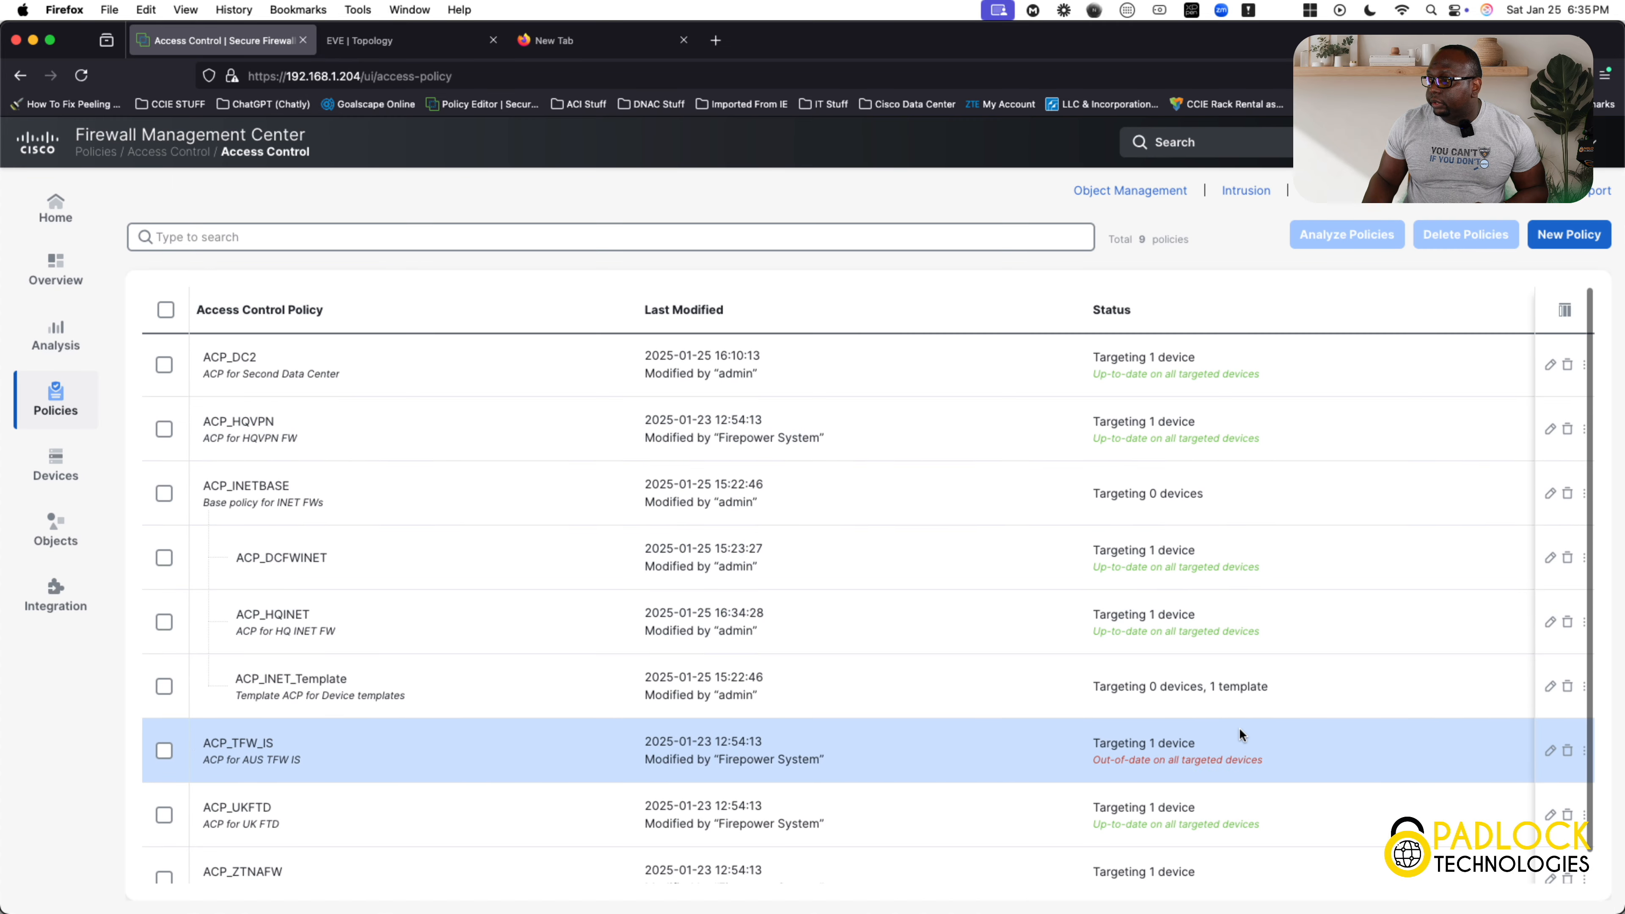
{"action": "left_click", "coordinate": [1549, 621]}
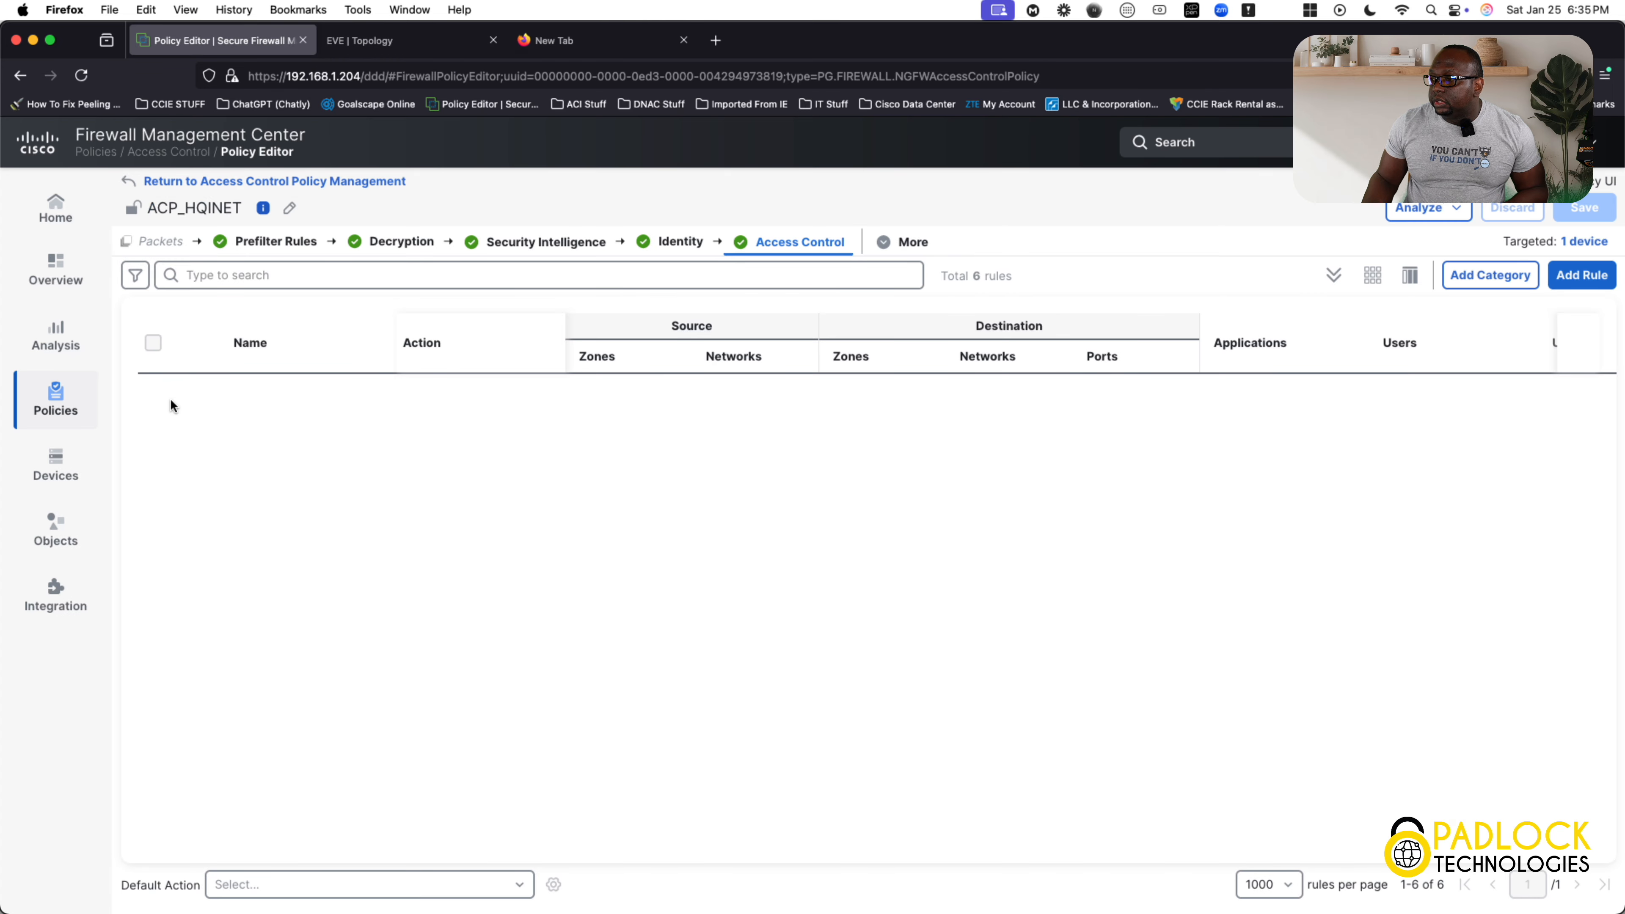
Expand the inherited Mandatory section with its Trusted_Apps and BlockTraffic categories, and the inherited Default section.
{"action": "left_click", "coordinate": [177, 389]}
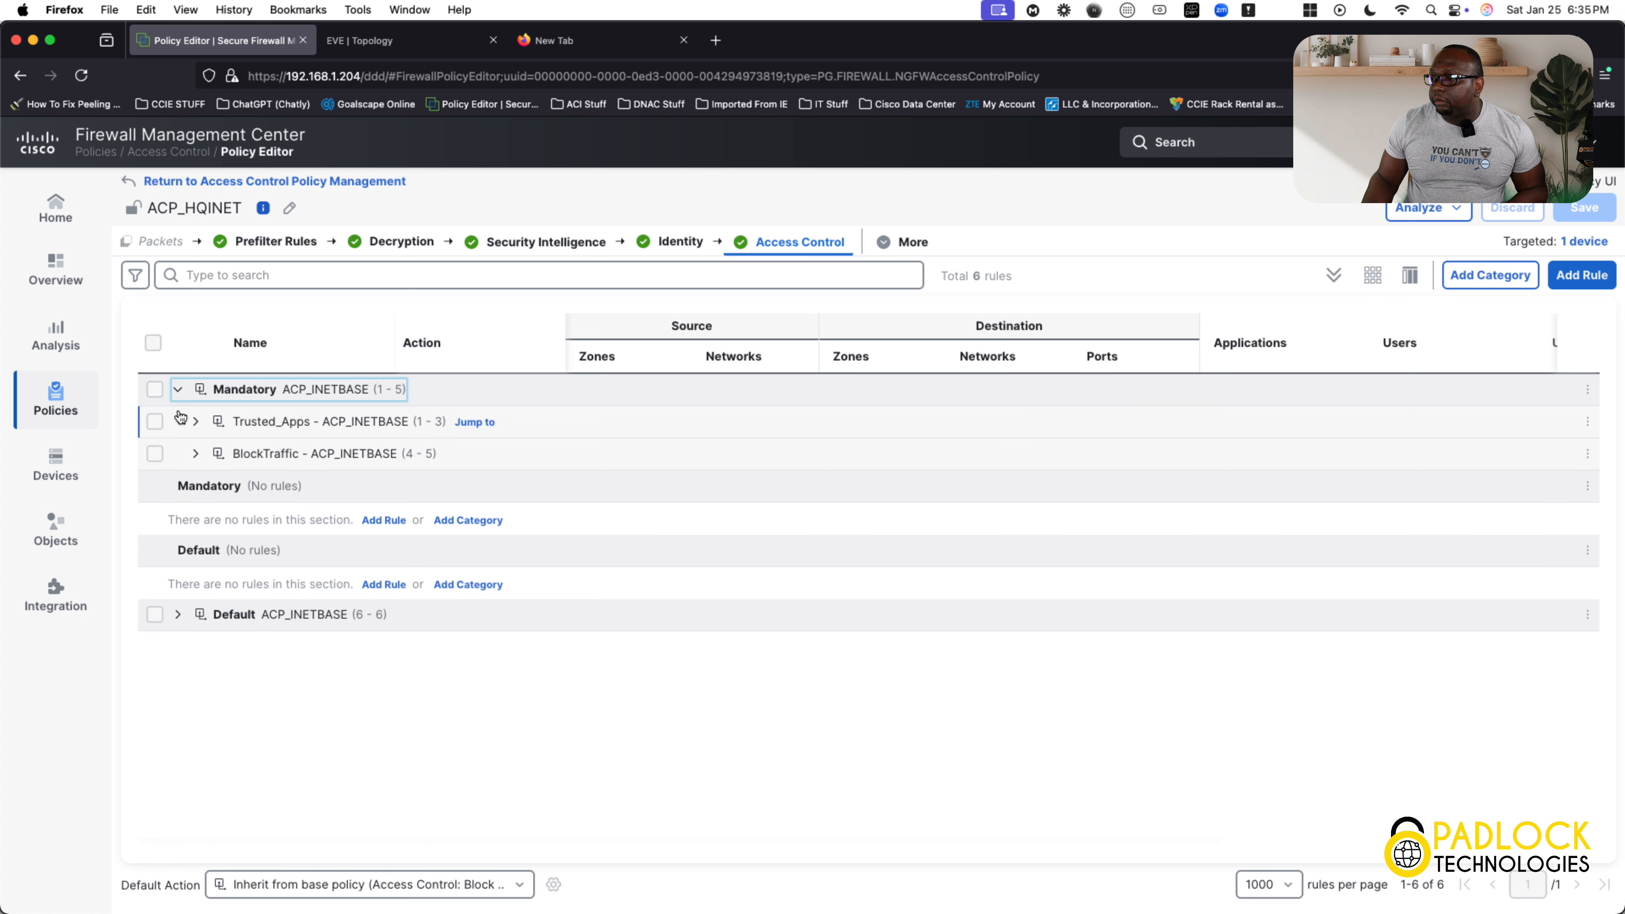
{"action": "left_click", "coordinate": [195, 421]}
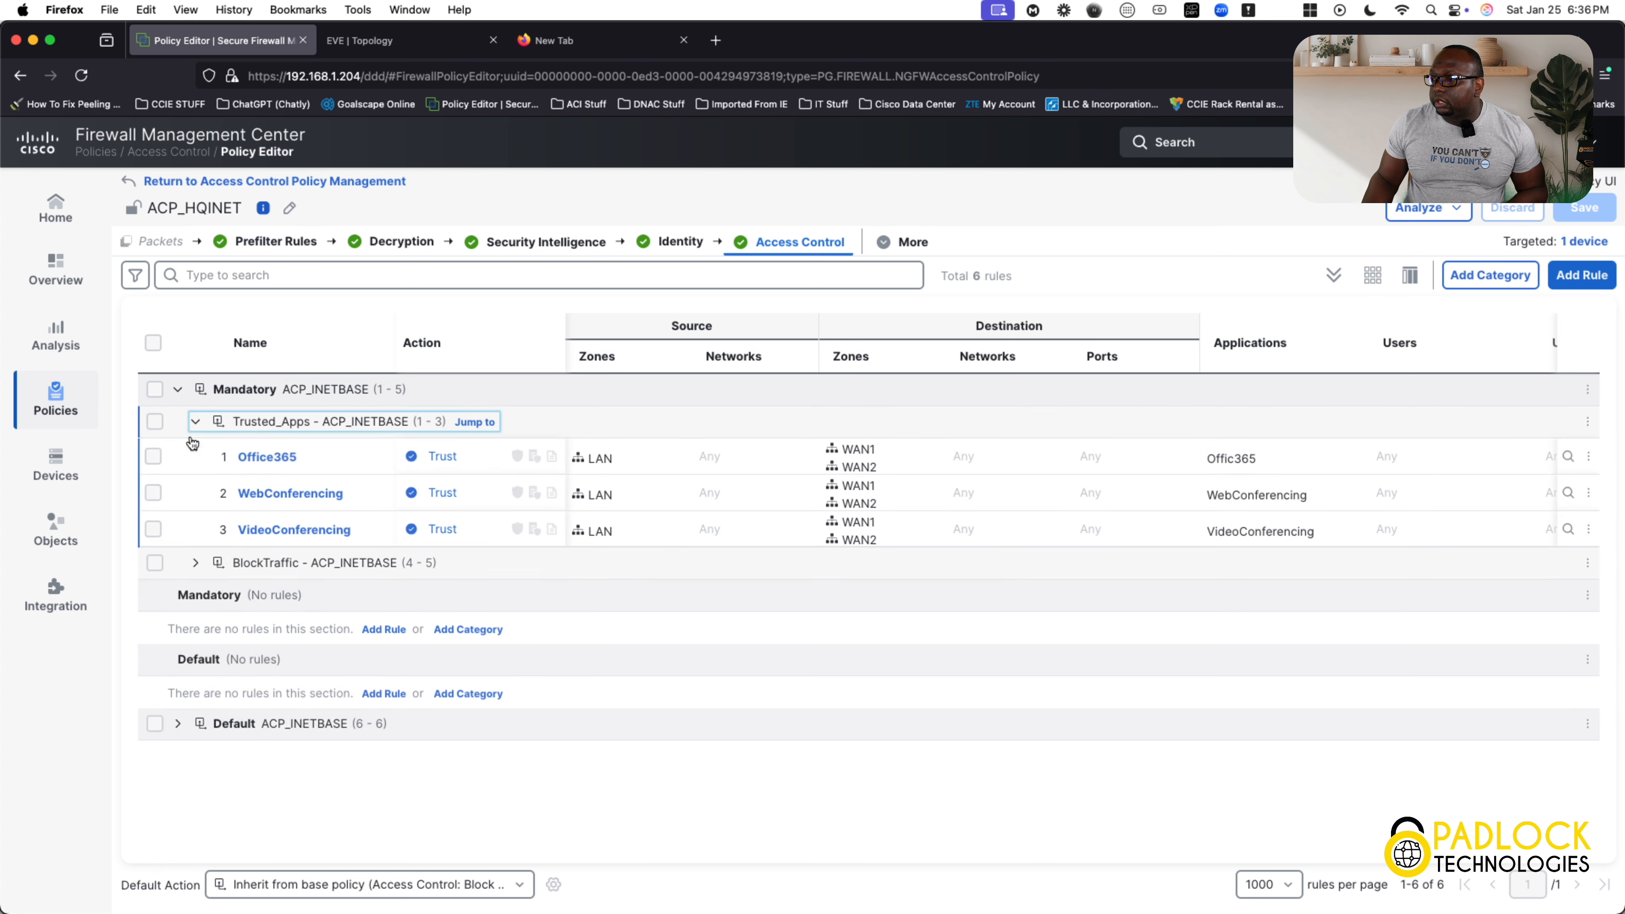
{"action": "left_click", "coordinate": [195, 564]}
{"action": "left_click", "coordinate": [177, 798]}
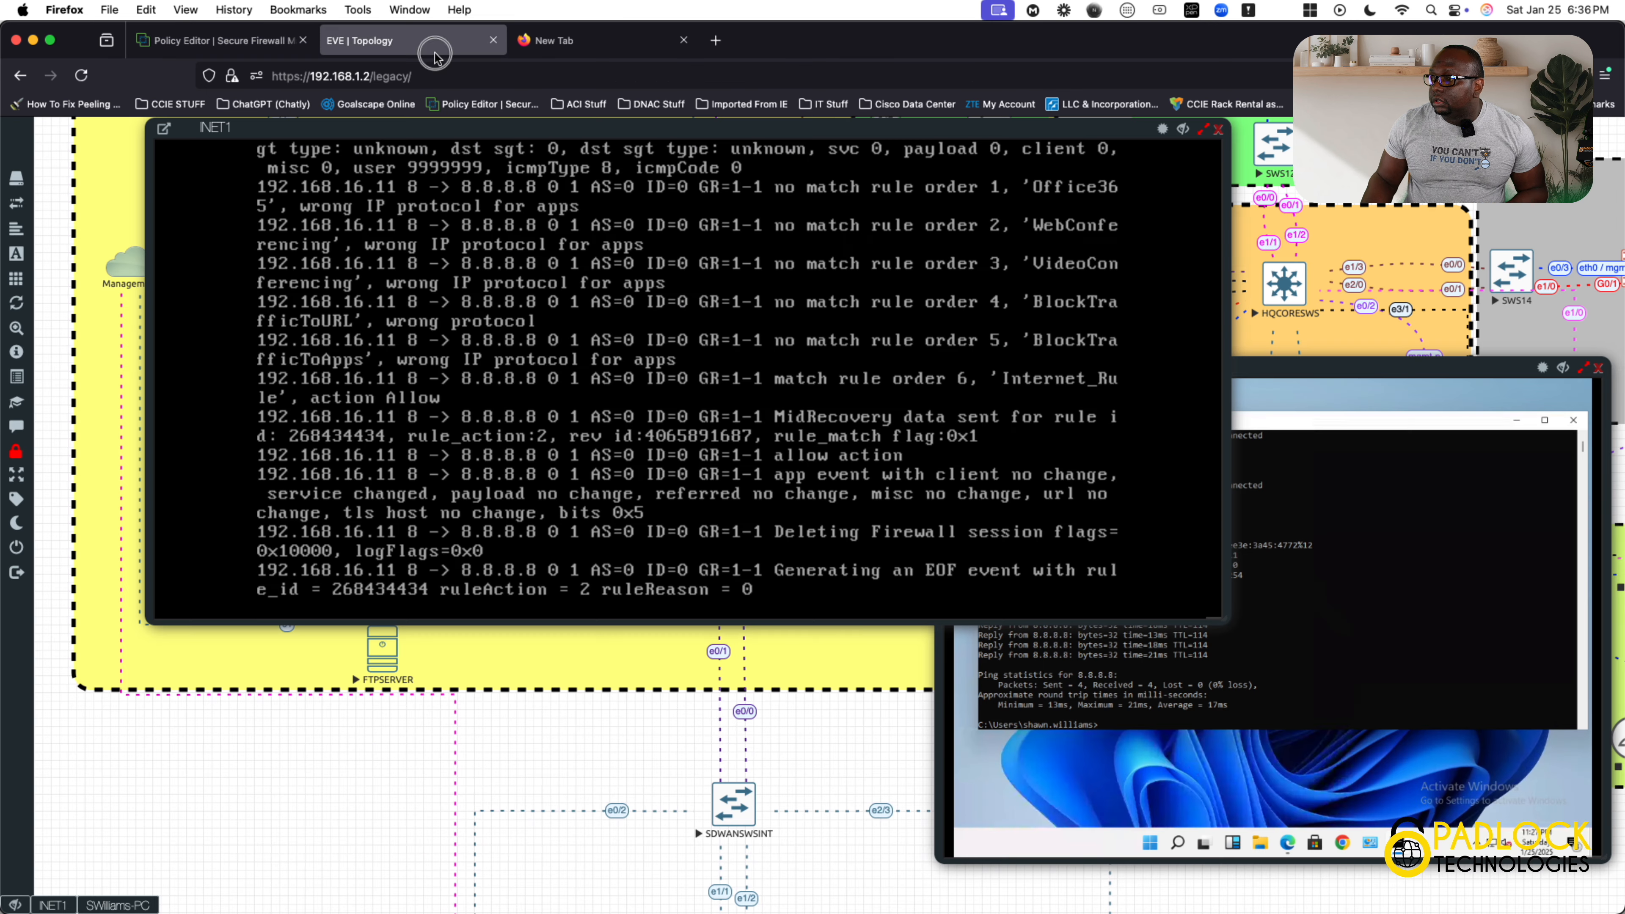
Compare the rule matches in the INET1 debug output with the rule order in the ACP_HQINET policy.
{"action": "left_click", "coordinate": [429, 45]}
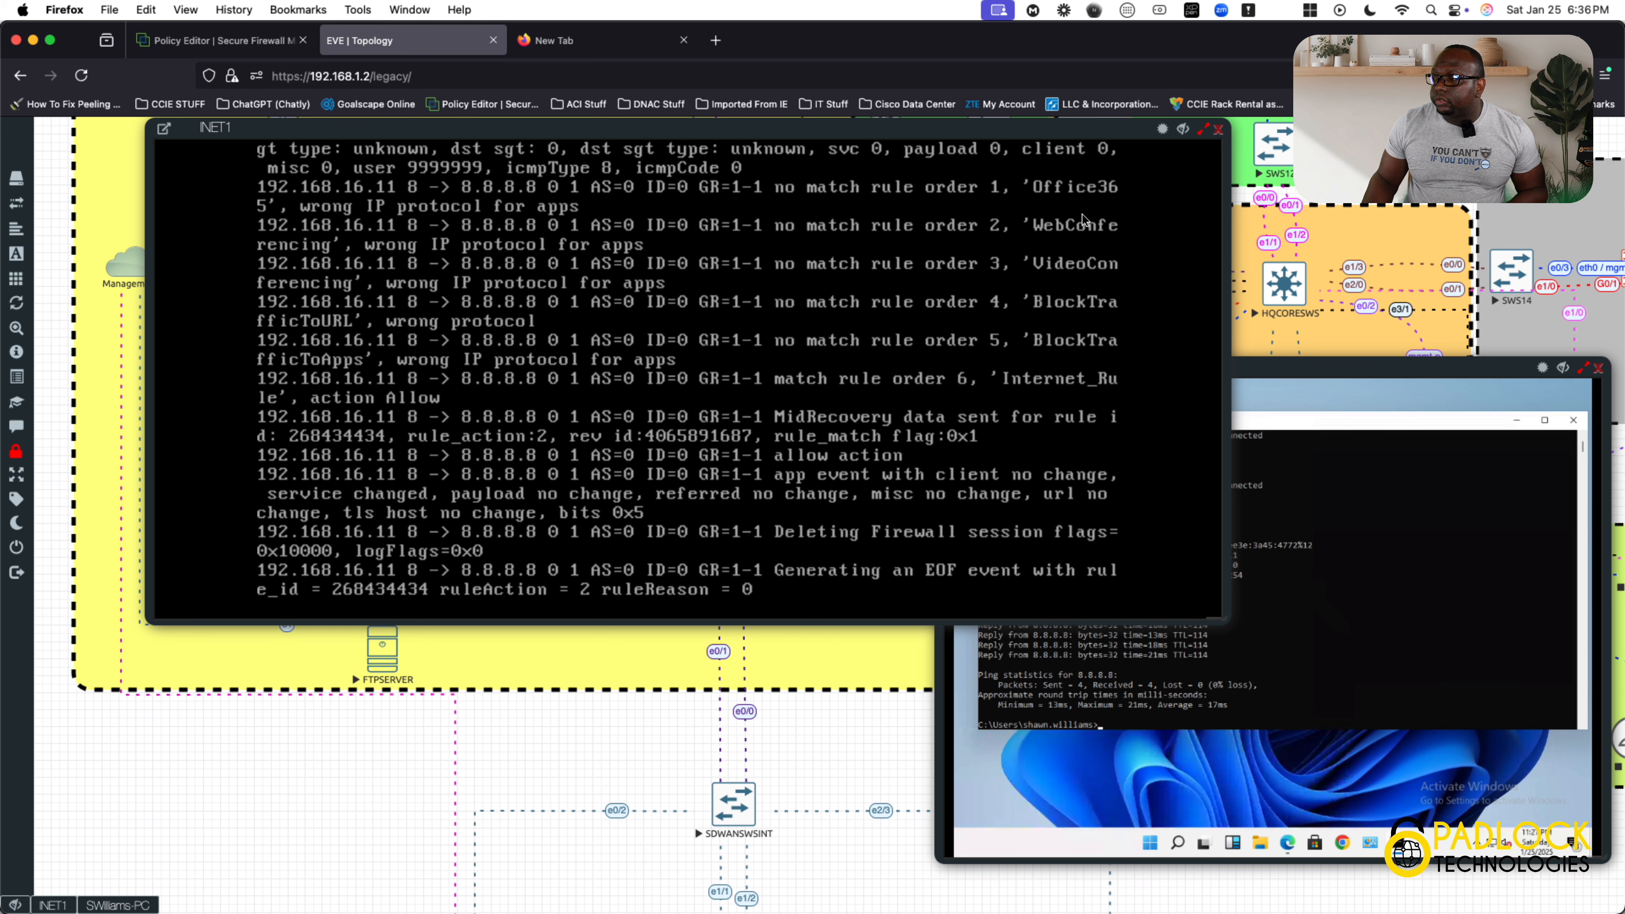
{"action": "left_click", "coordinate": [256, 41]}
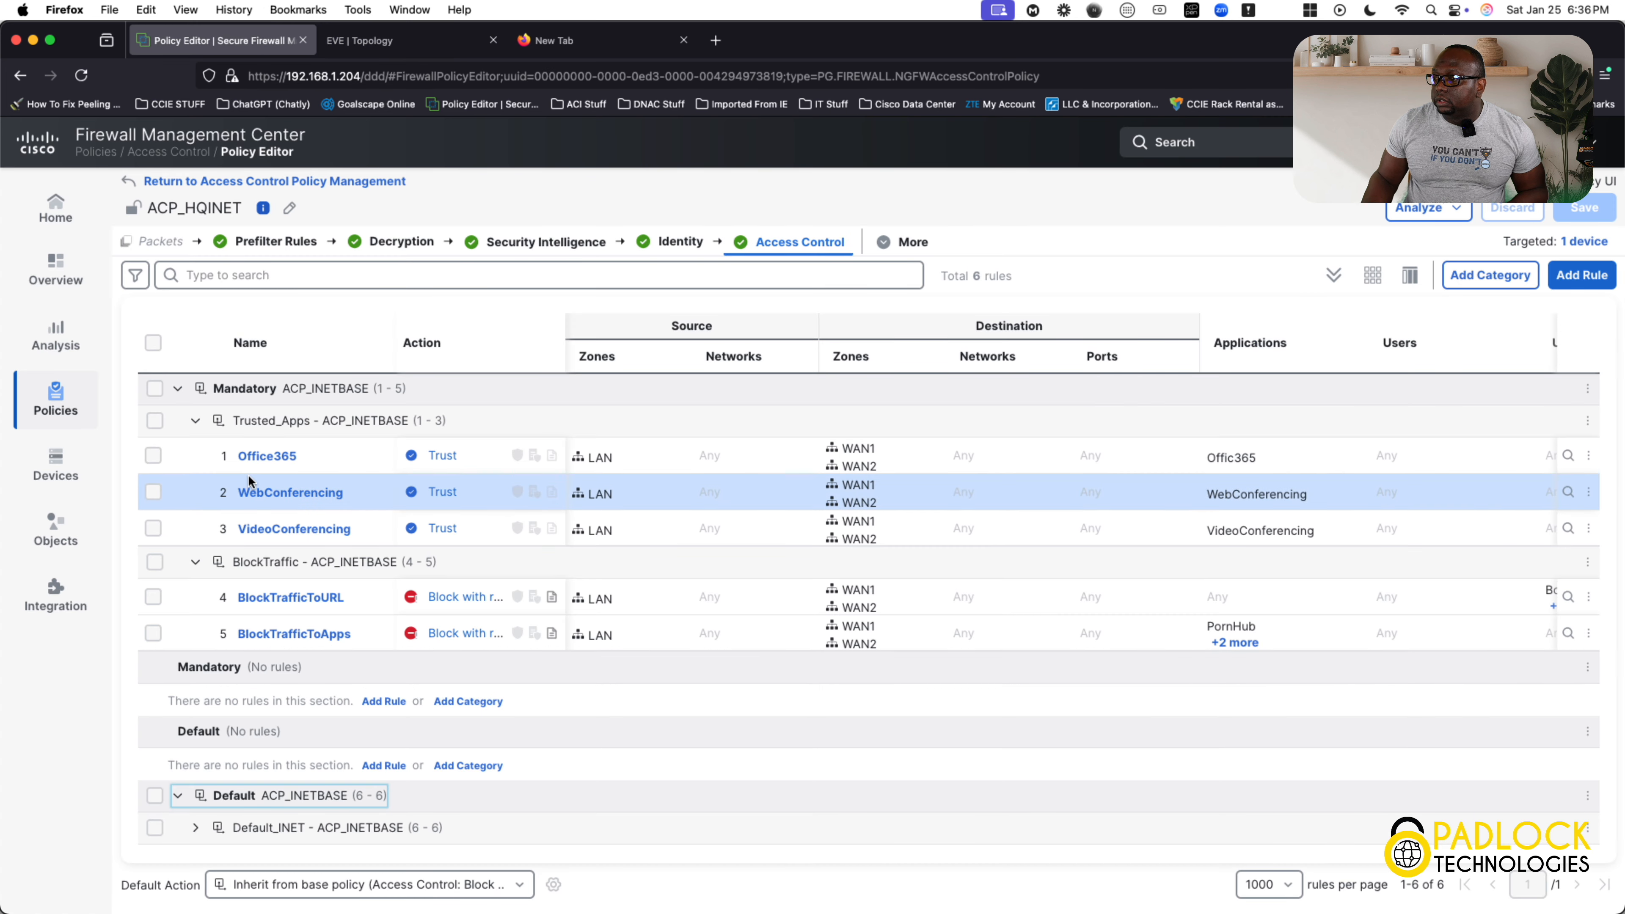
{"action": "left_click", "coordinate": [450, 51]}
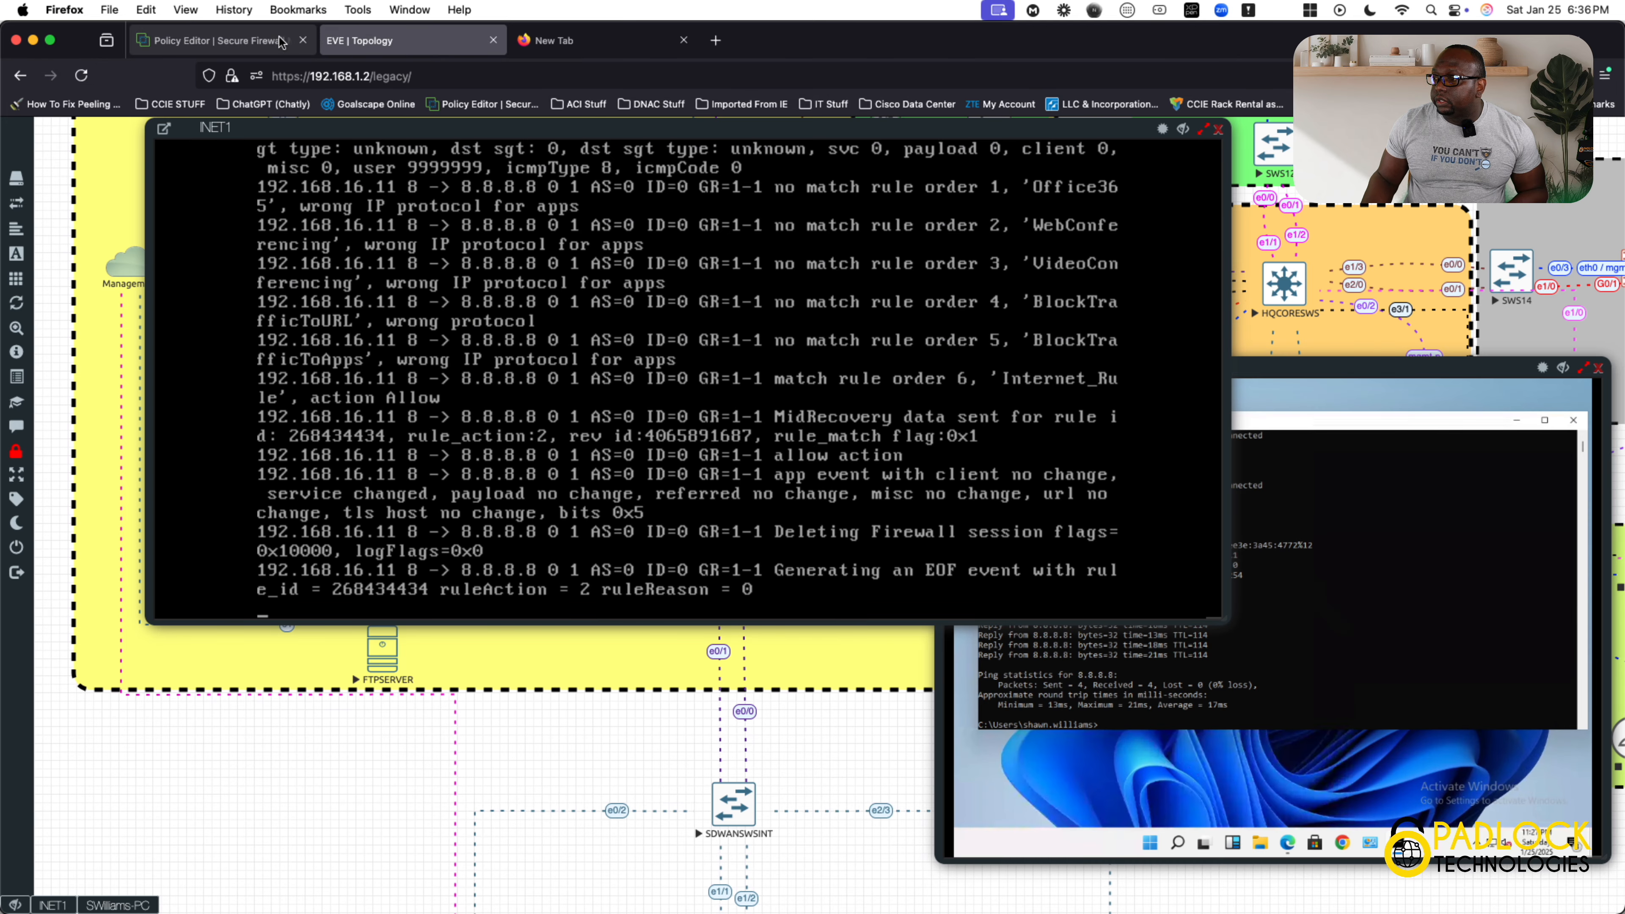
{"action": "left_click", "coordinate": [218, 40]}
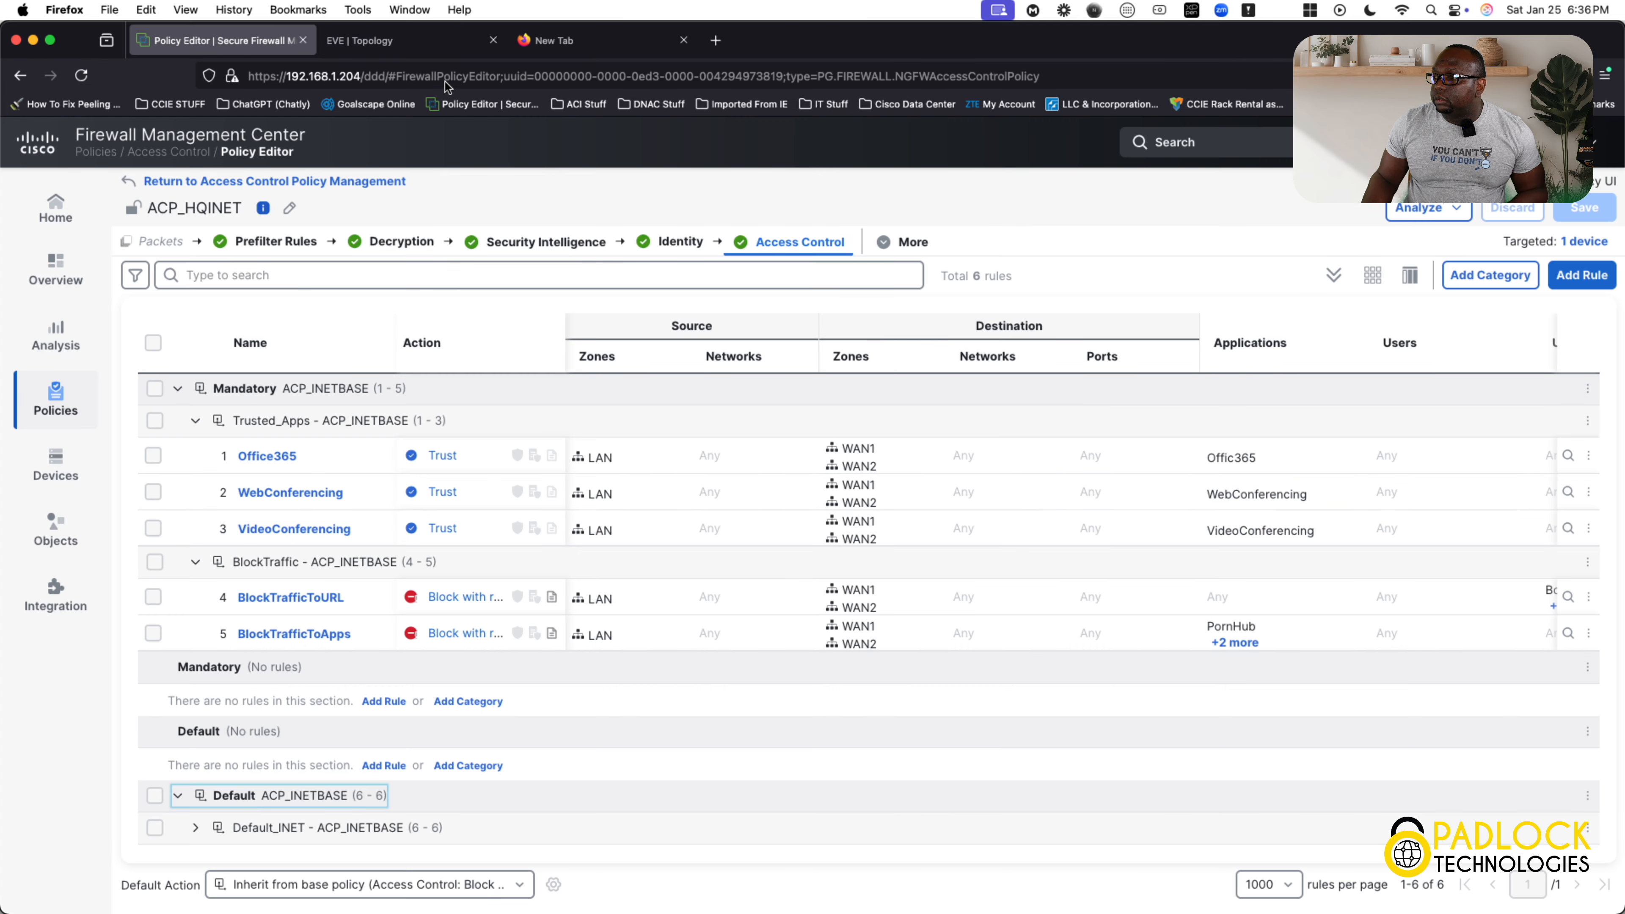
{"action": "left_click", "coordinate": [384, 41]}
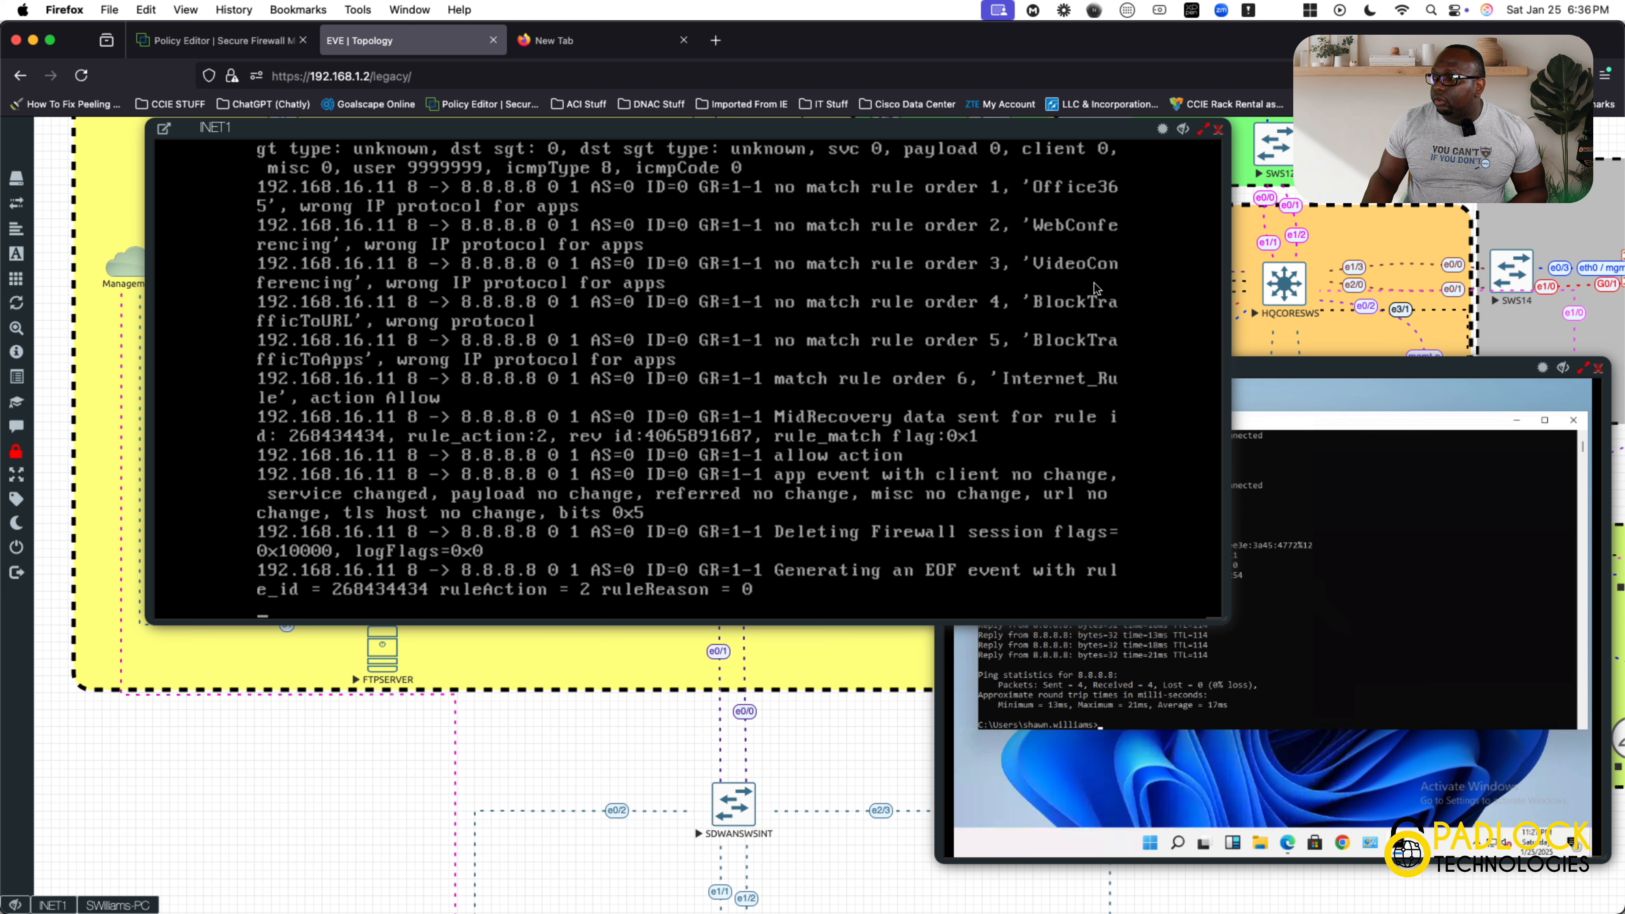
Check the VideoConferencing, BlockTrafficToURL and BlockTrafficToApps rules in the policy against their entries in the INET1 debug output.
{"action": "left_click", "coordinate": [246, 45]}
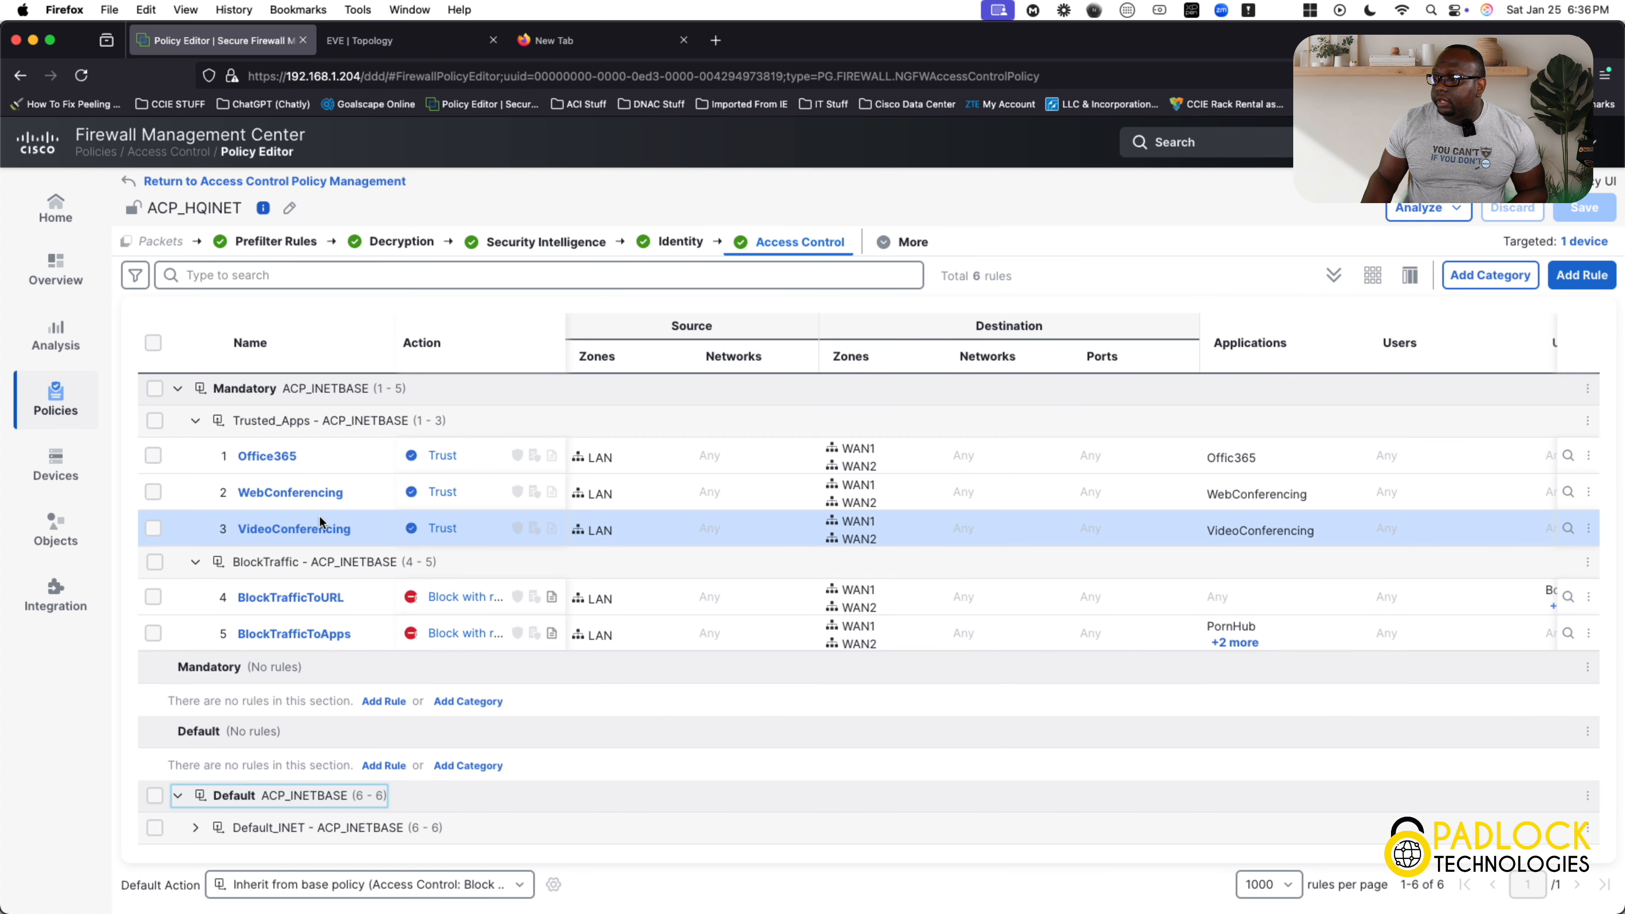
{"action": "left_click", "coordinate": [409, 52]}
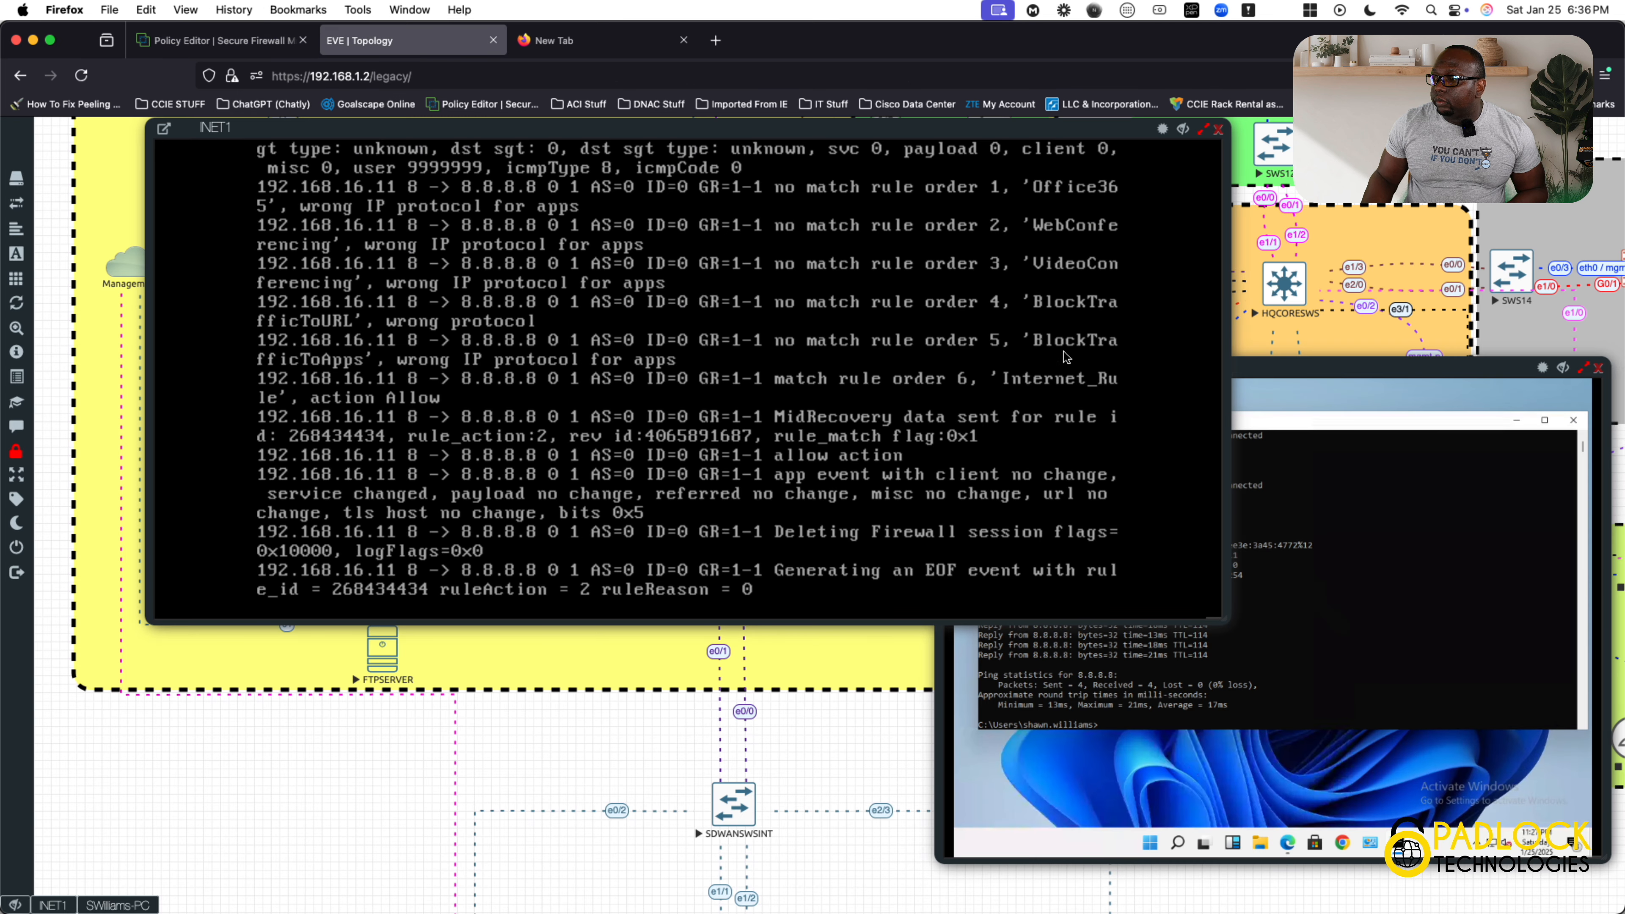
{"action": "left_click", "coordinate": [249, 51]}
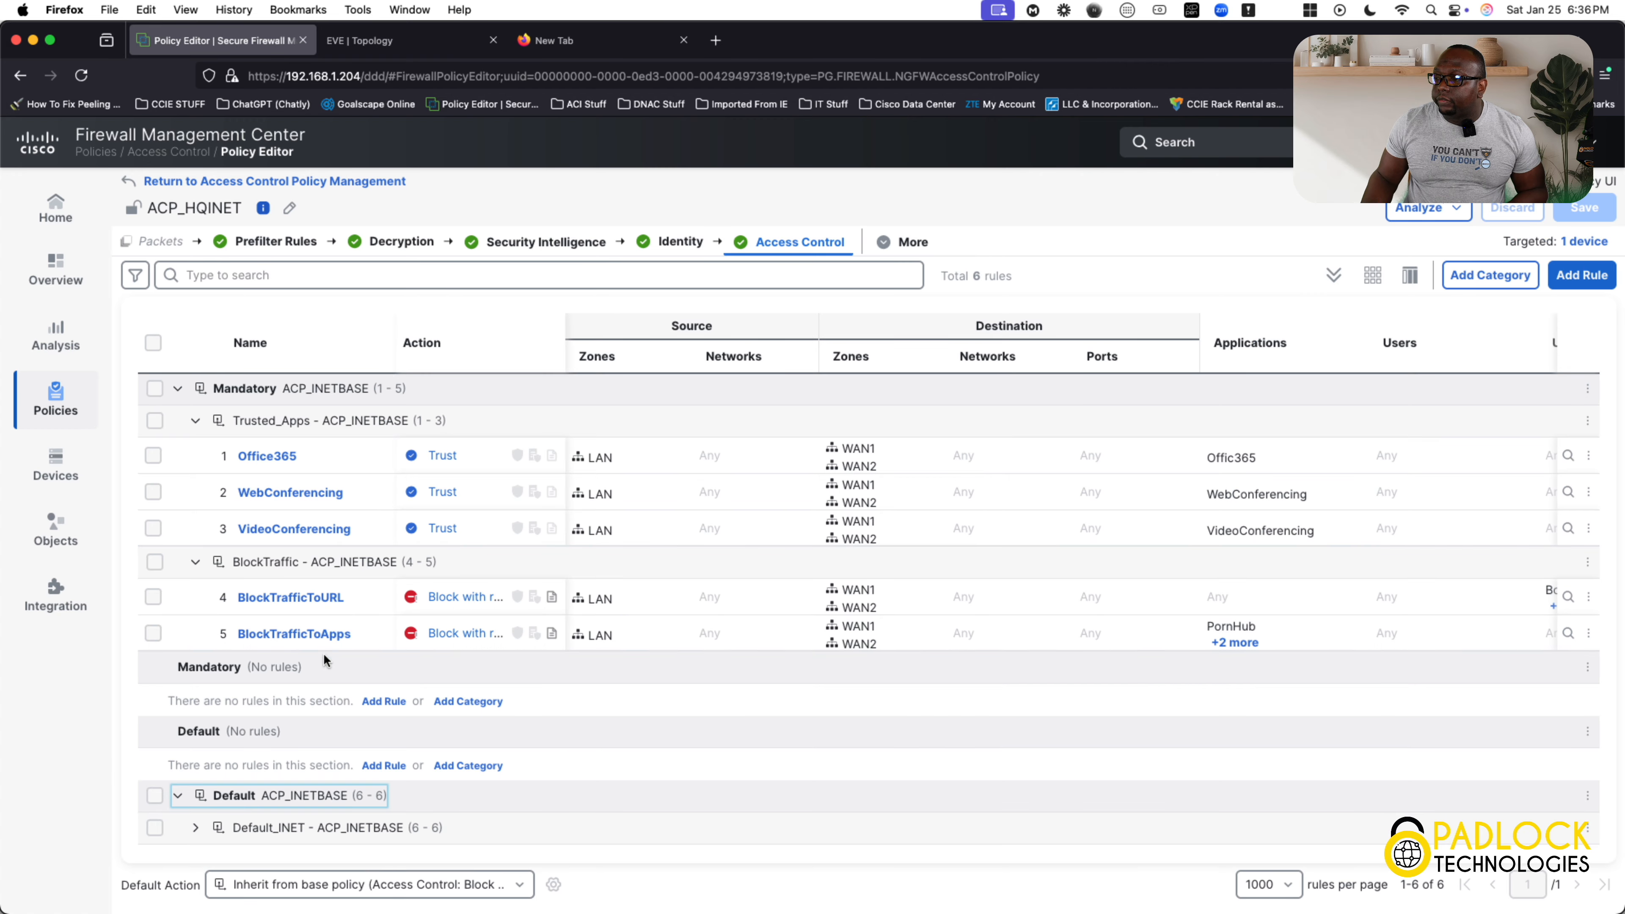
{"action": "left_click", "coordinate": [423, 42]}
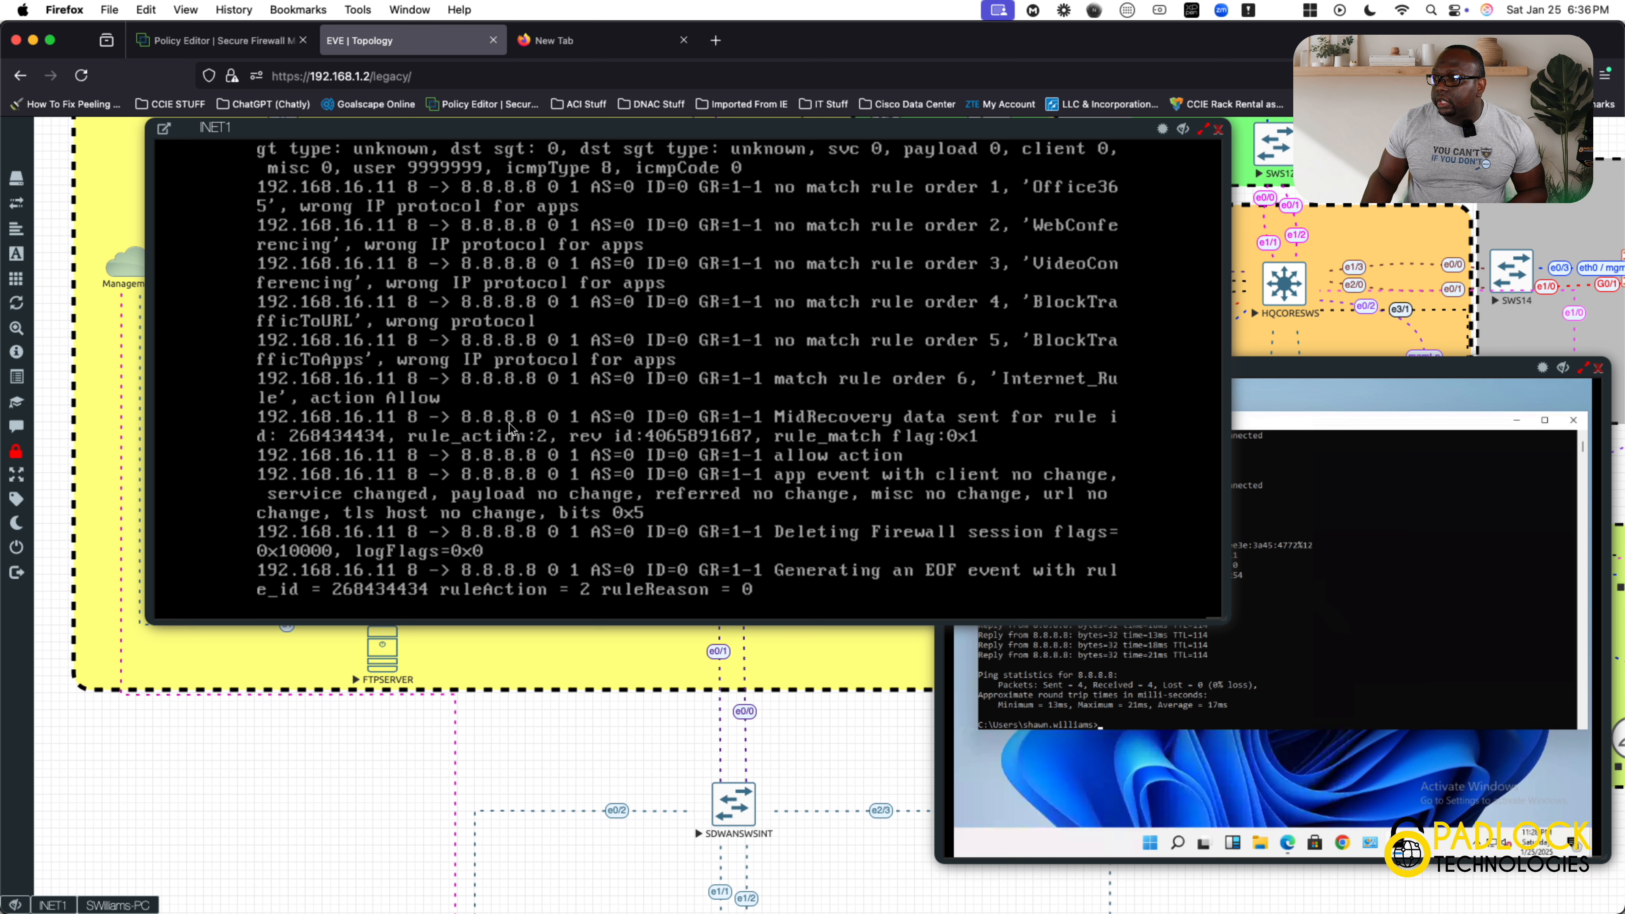
{"action": "left_click", "coordinate": [453, 414]}
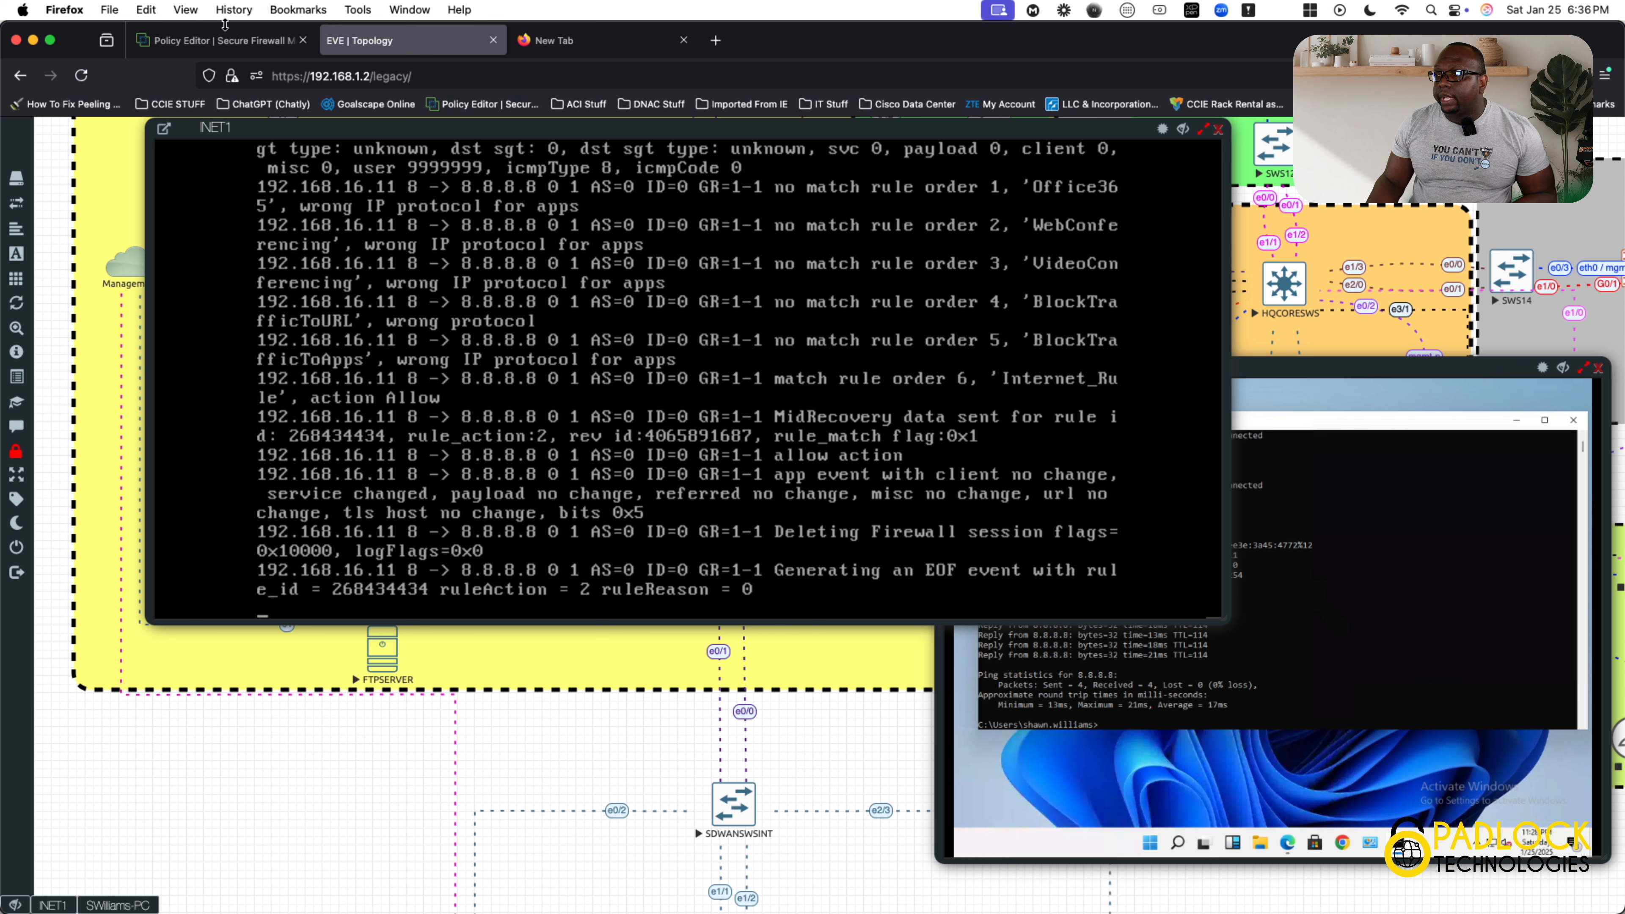
Expand the Default_INET category in the ACP_HQINET policy, inspect the full destination port list of Internet_Rule, and return to the INET1 console.
{"action": "left_click", "coordinate": [221, 40]}
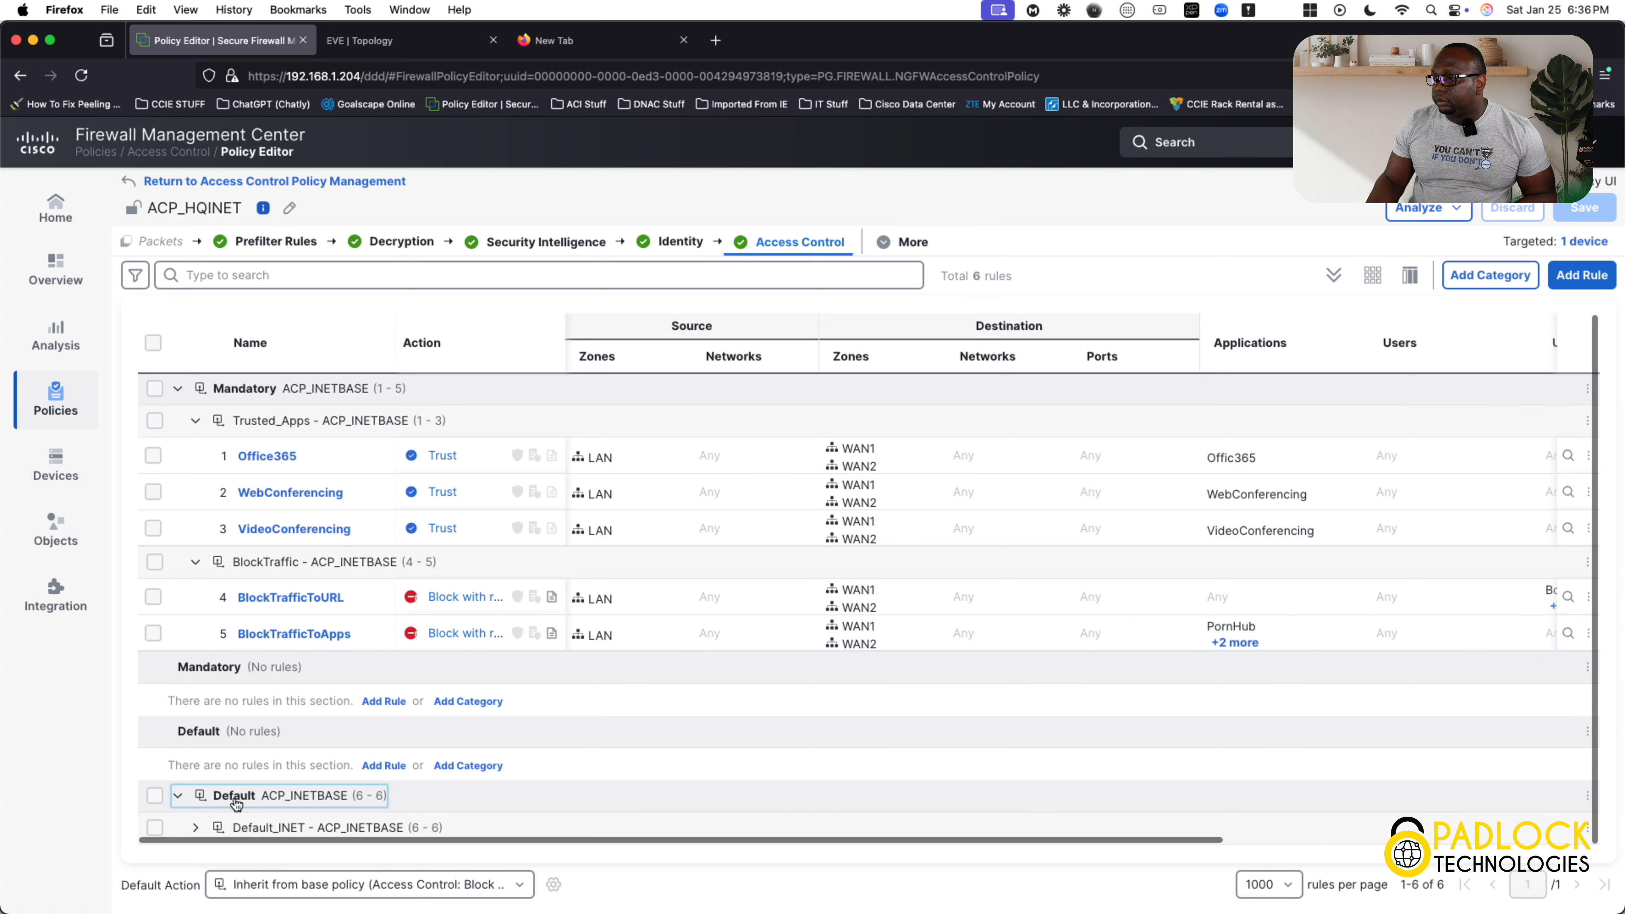
{"action": "left_click", "coordinate": [195, 827]}
{"action": "scroll", "coordinate": [641, 751], "scroll_direction": "down", "scroll_amount": 1}
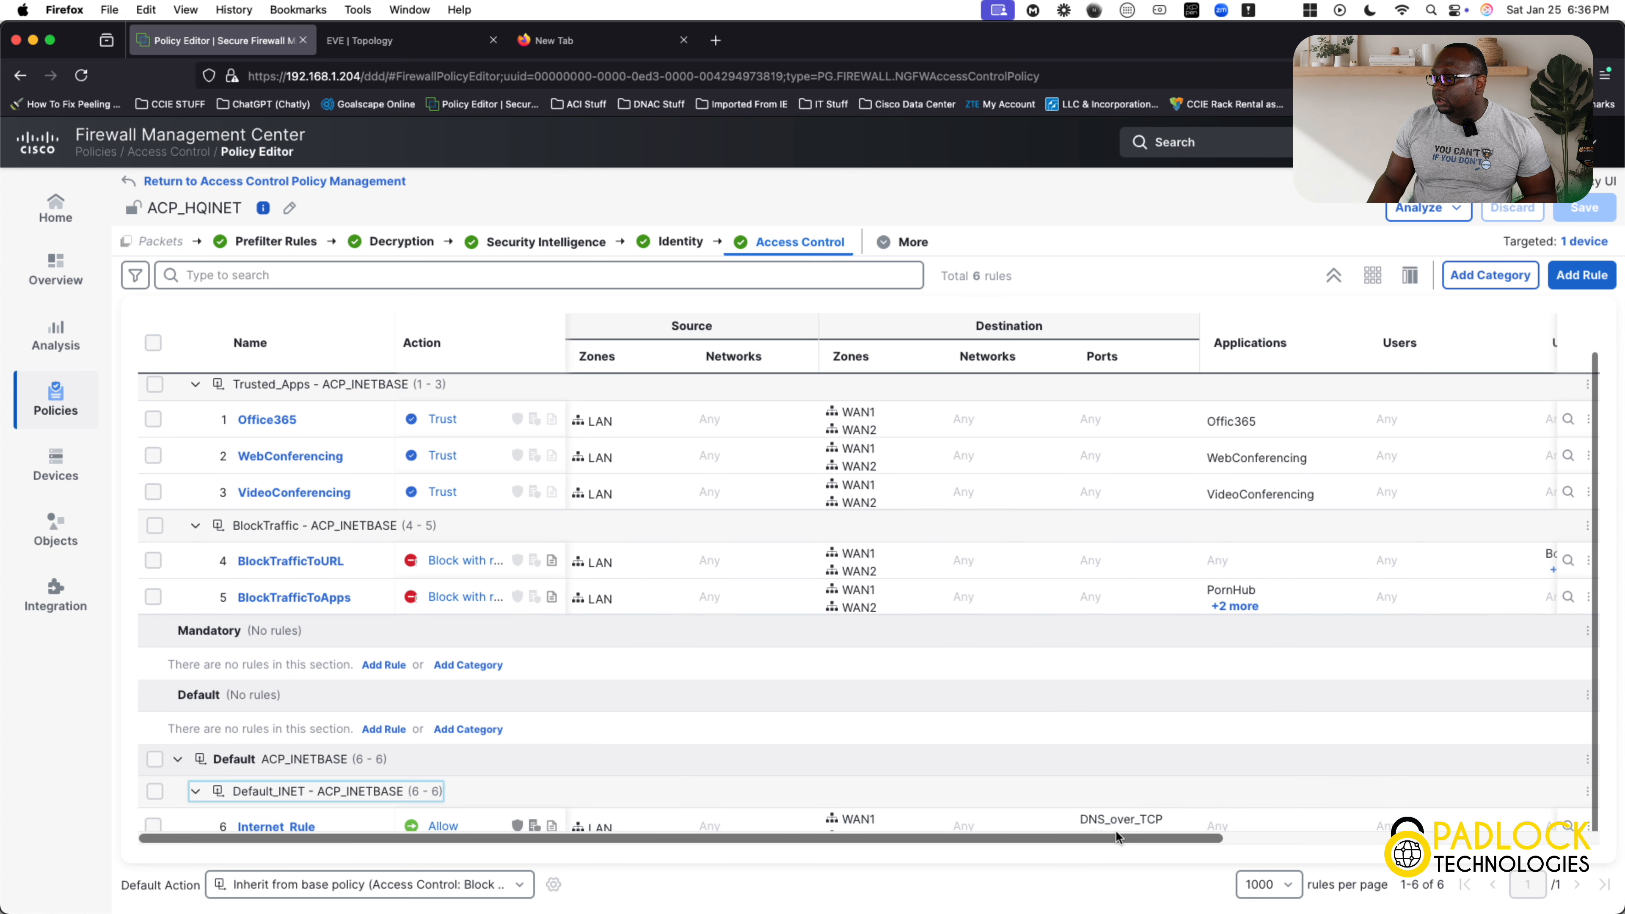
{"action": "left_click", "coordinate": [1118, 835]}
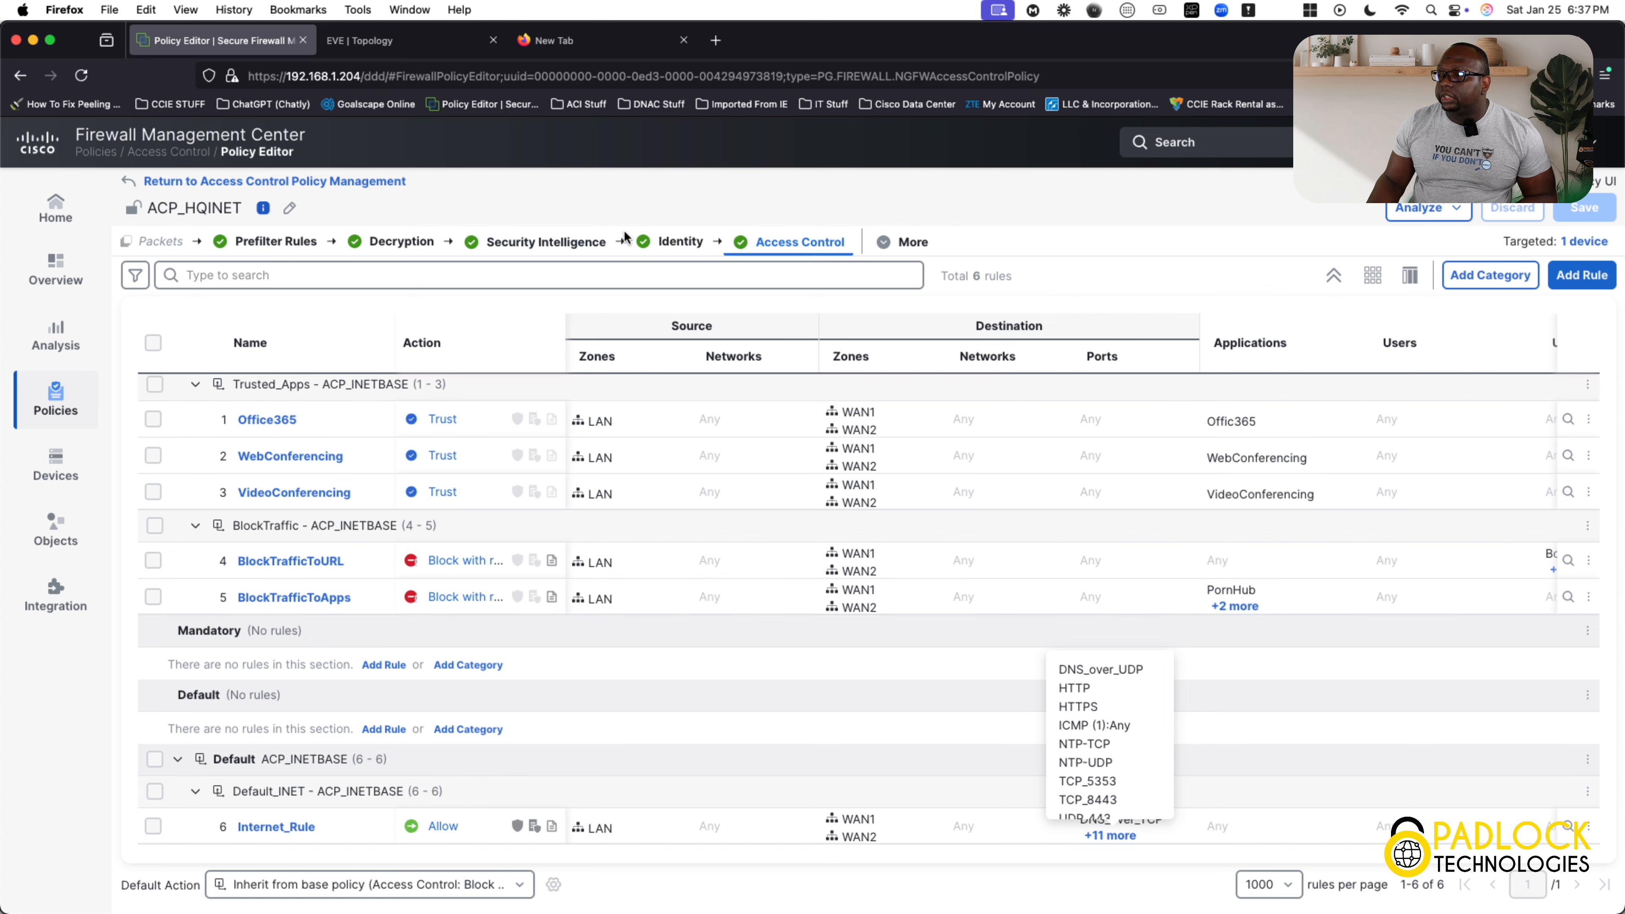
{"action": "left_click", "coordinate": [397, 46]}
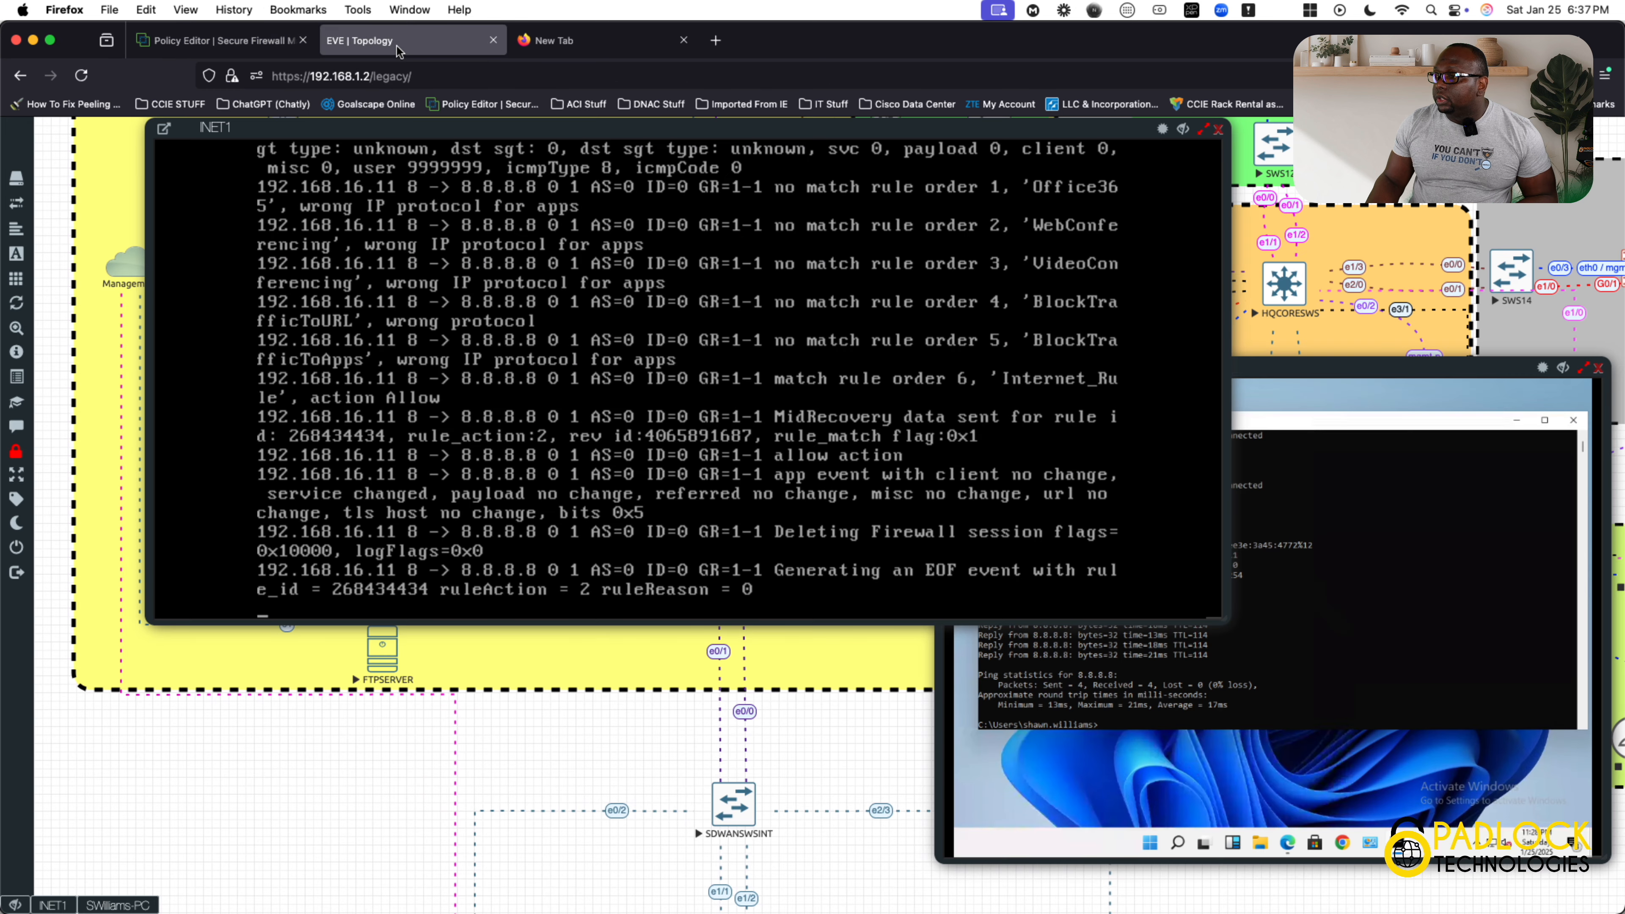